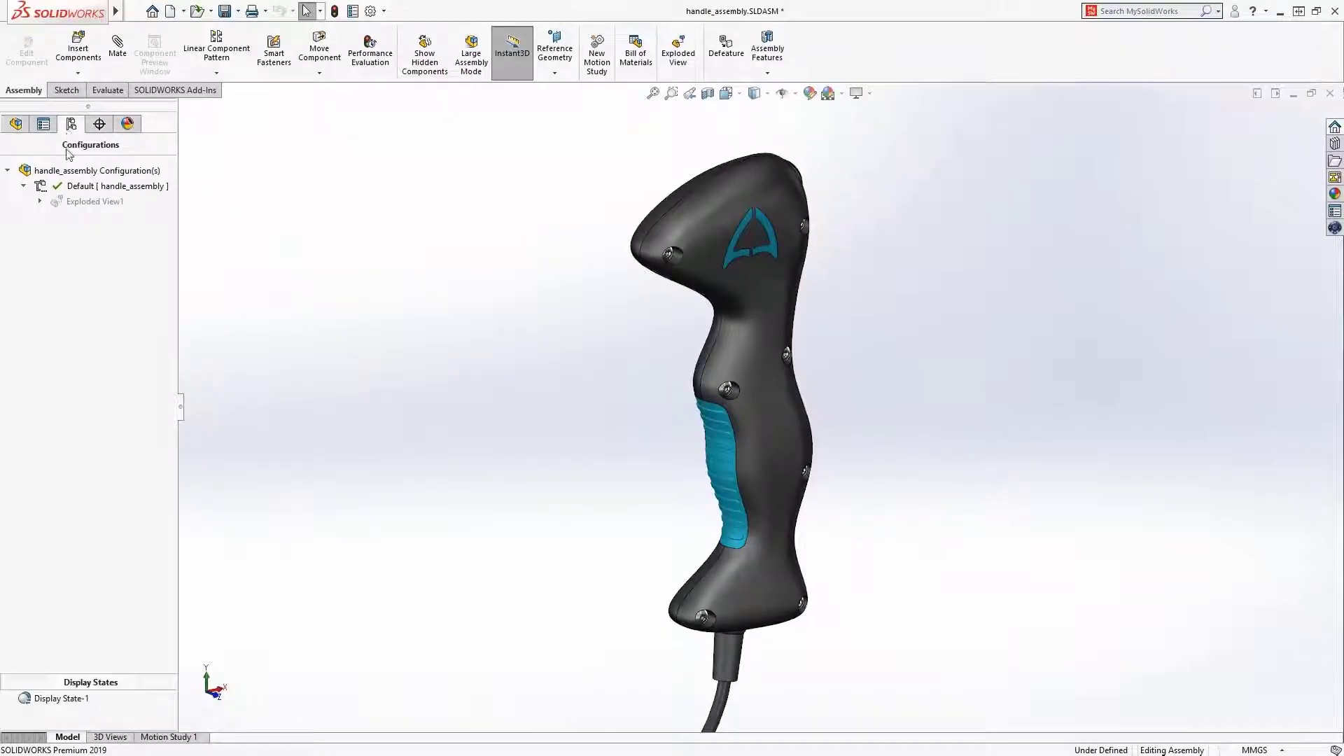
# Step: Play Exploded View1's explode animation, then collapse the handle back to assembled
pyautogui.rightClick(79, 203)
pyautogui.click(115, 231)
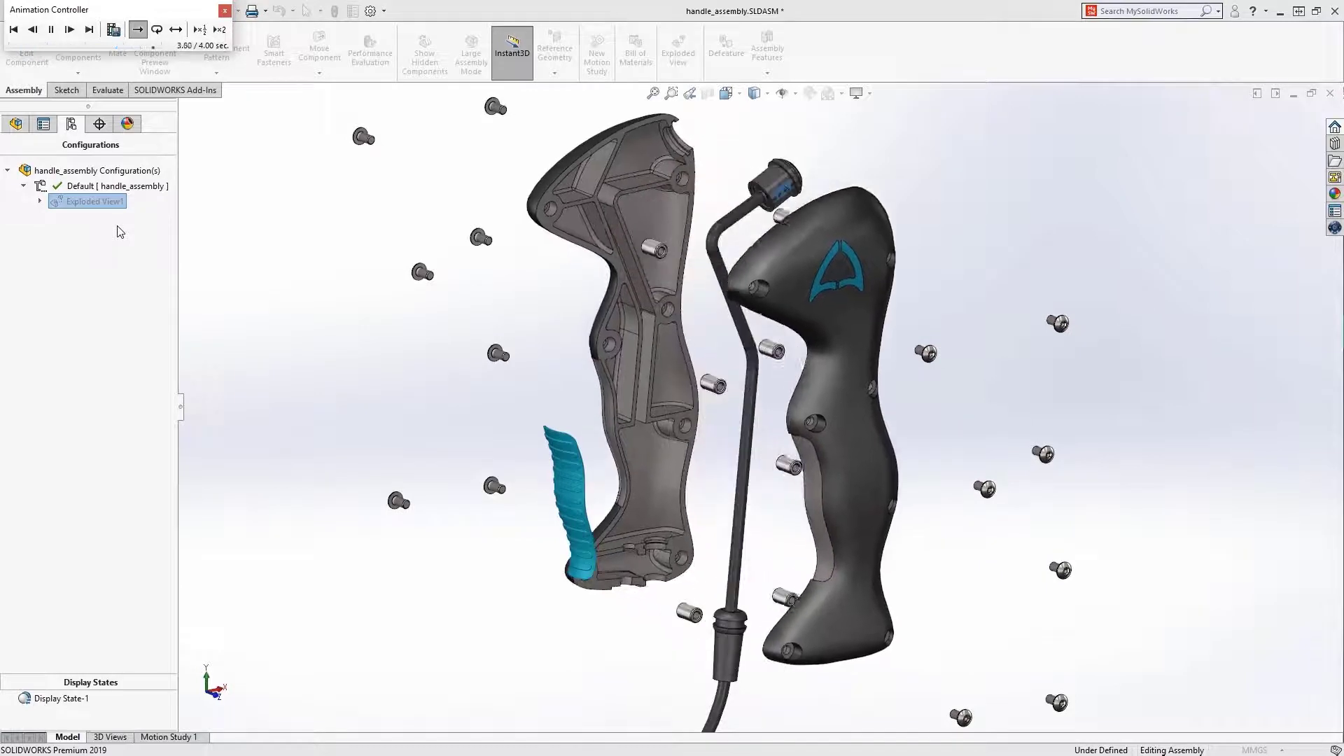
pyautogui.click(224, 11)
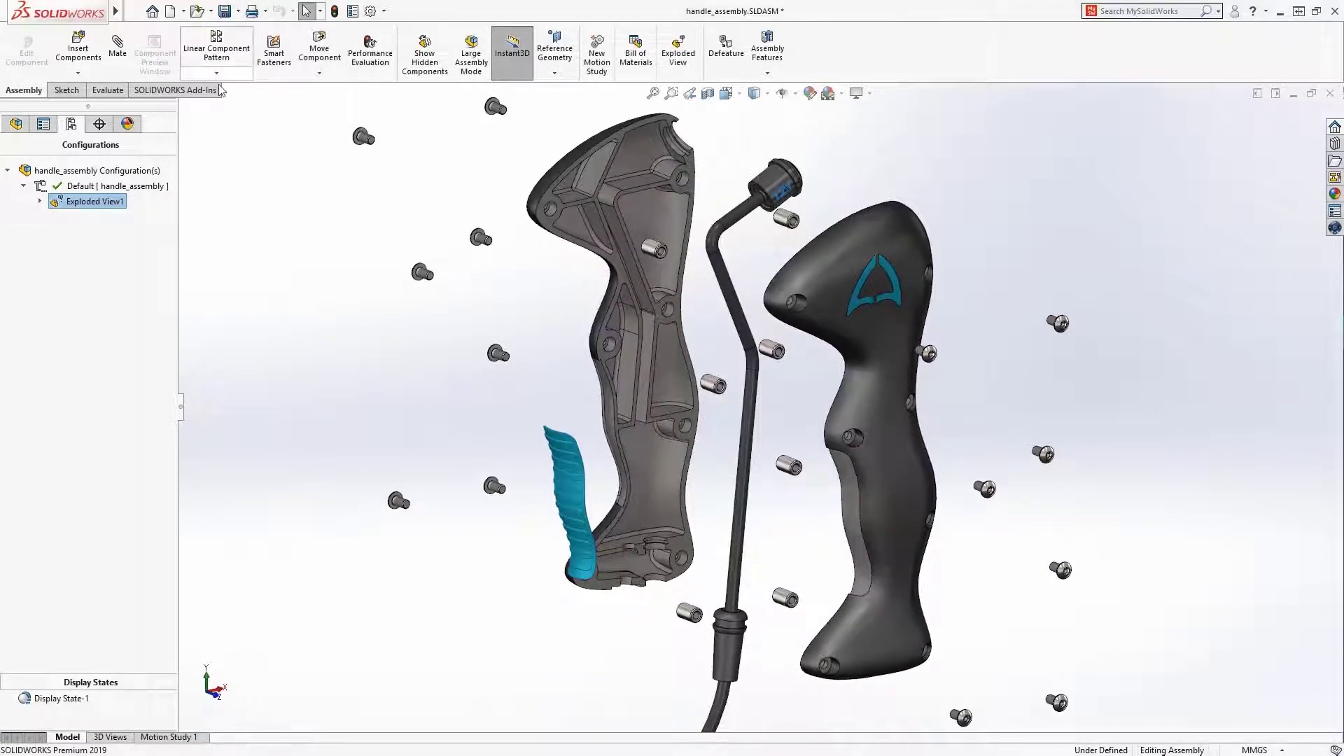
pyautogui.rightClick(216, 170)
pyautogui.click(251, 228)
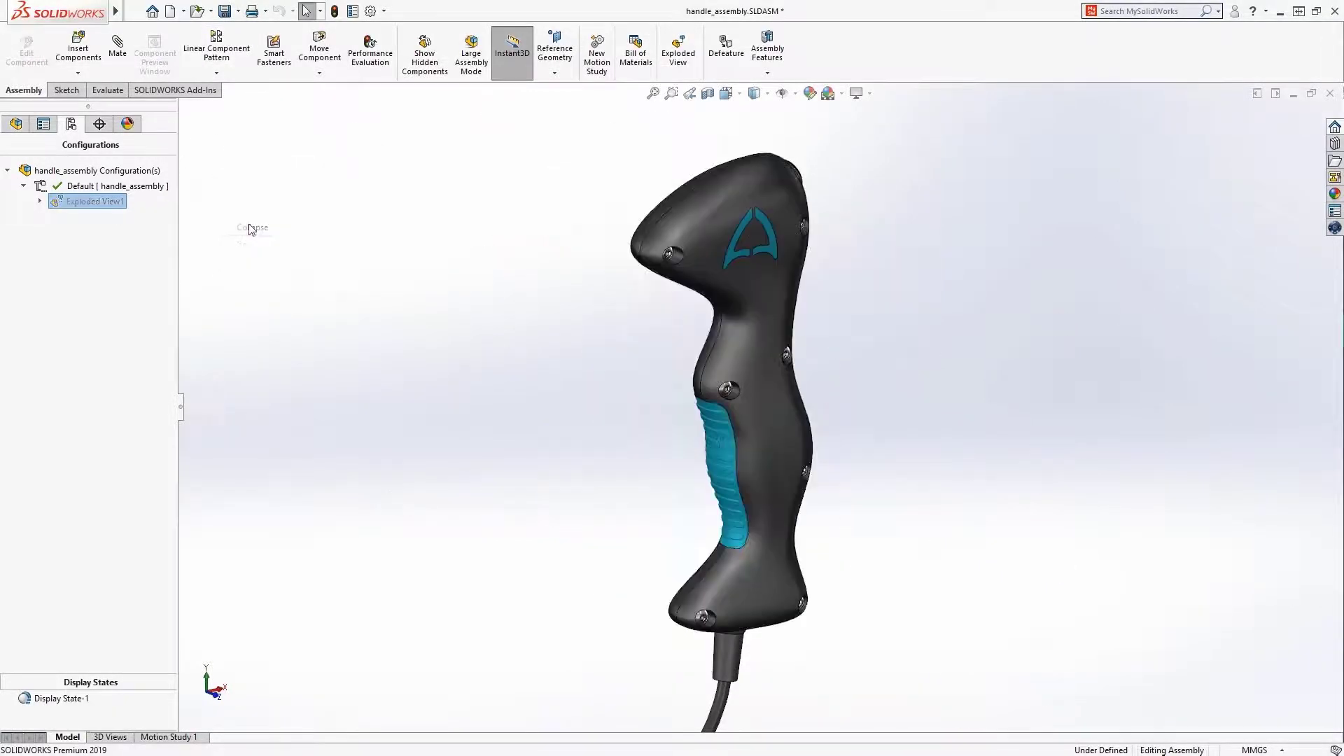
# Step: Show the assembly's component tree and bring up the Open dialog
pyautogui.click(15, 124)
pyautogui.moveTo(635, 365); pyautogui.dragTo(667, 359, button='middle')
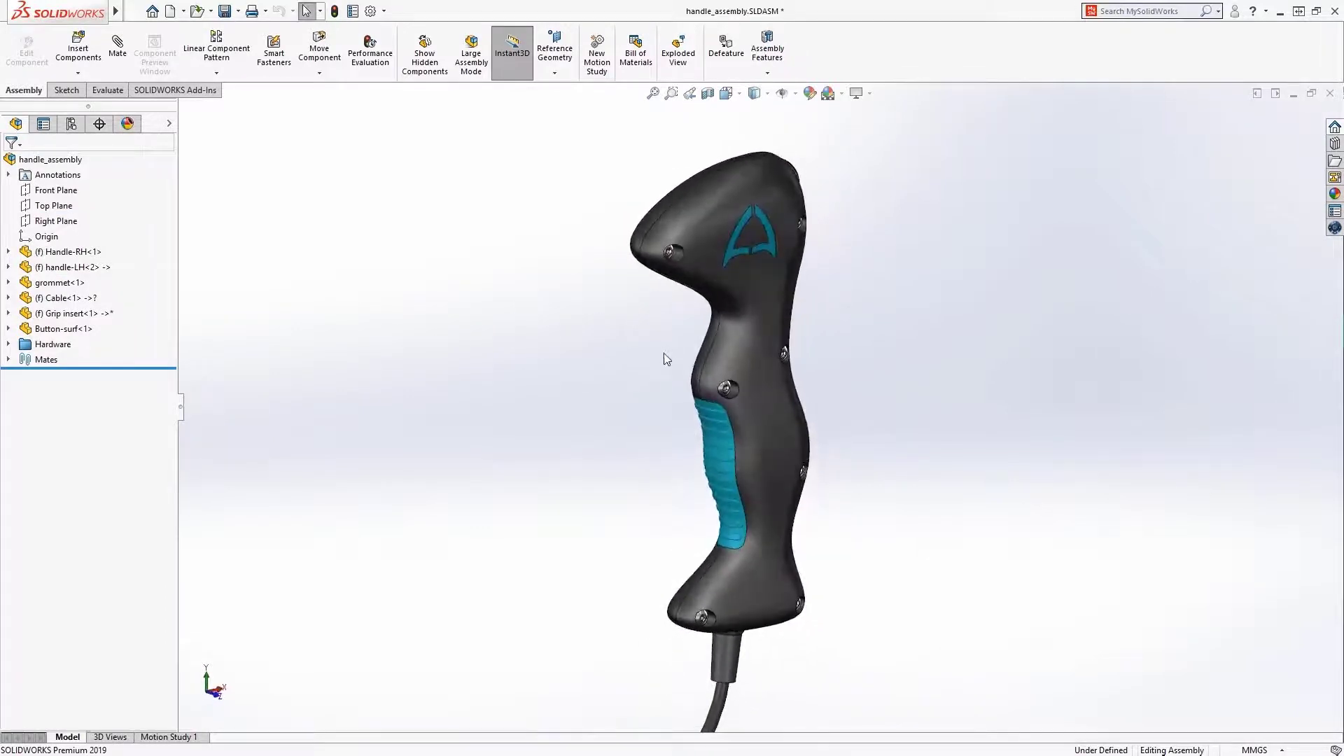
pyautogui.click(197, 11)
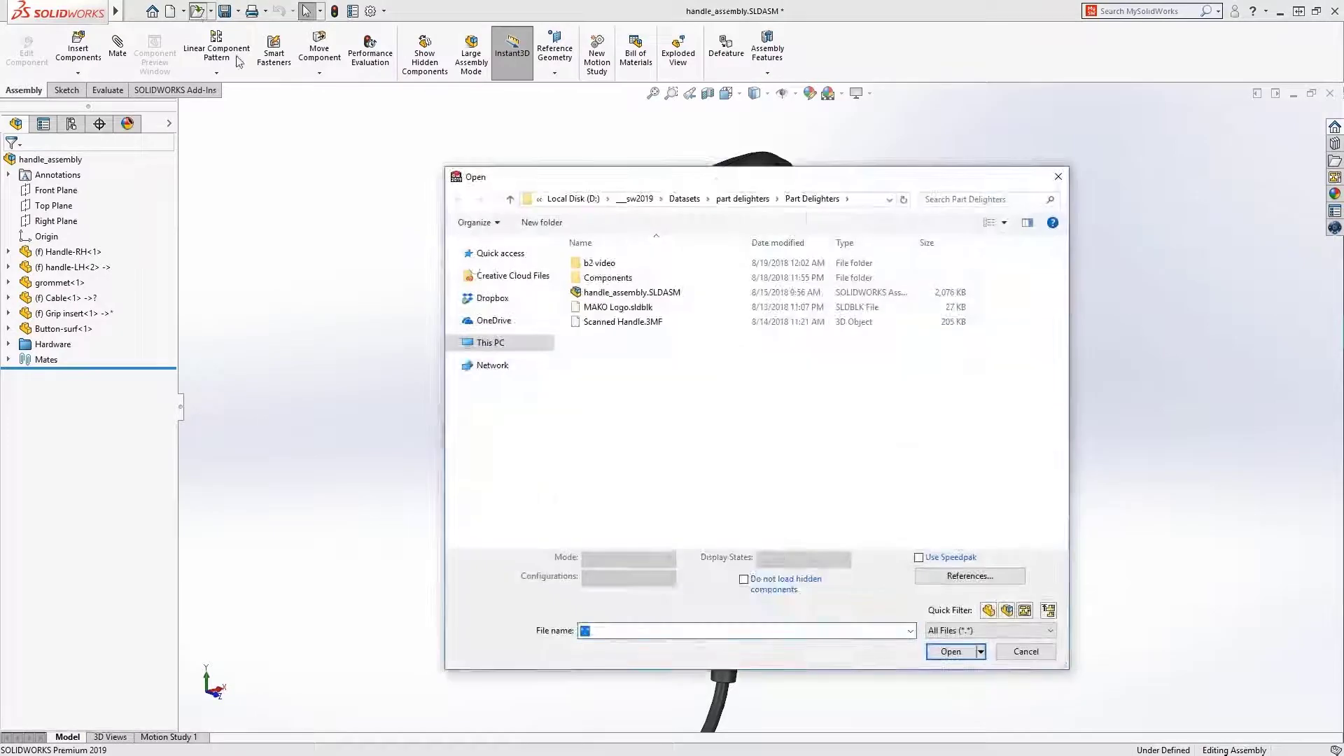
# Step: Open Scanned Handle.3MF, display it Shaded With Edges, and start Slicing from Top Plane
pyautogui.doubleClick(606, 323)
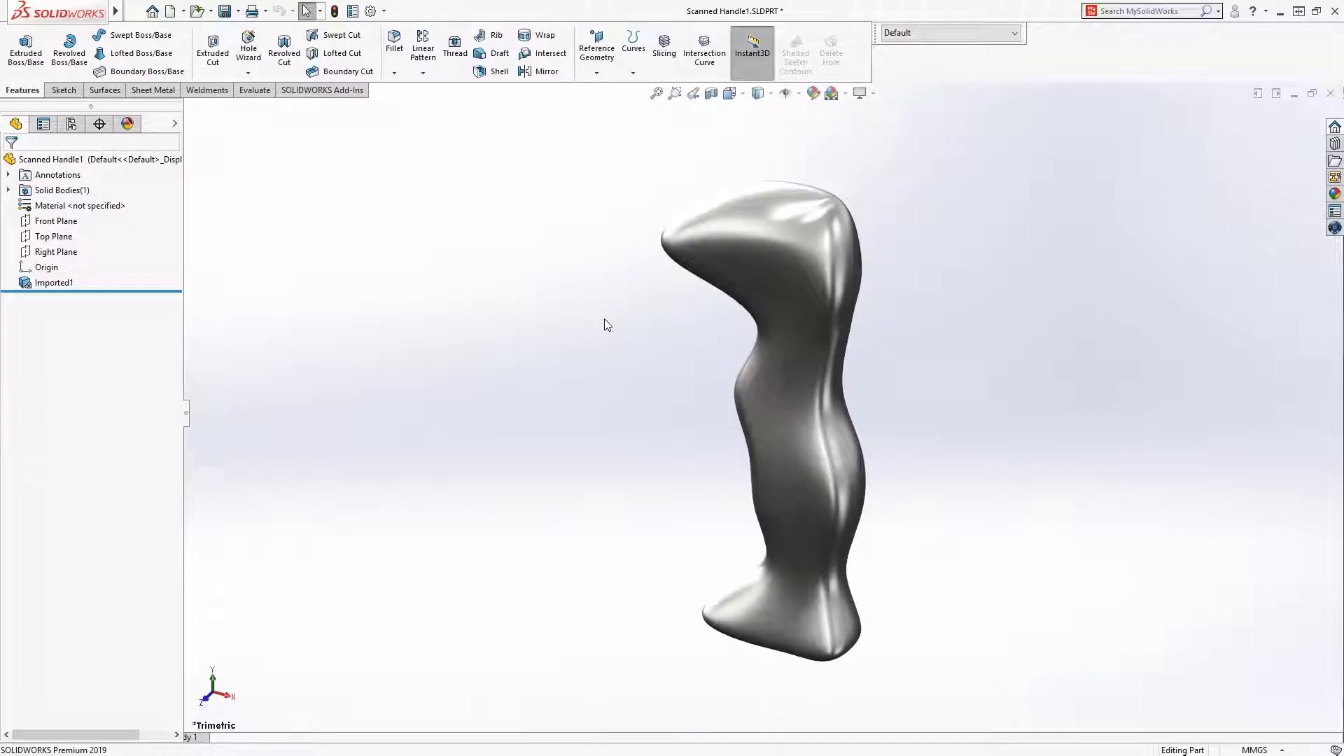
pyautogui.click(758, 93)
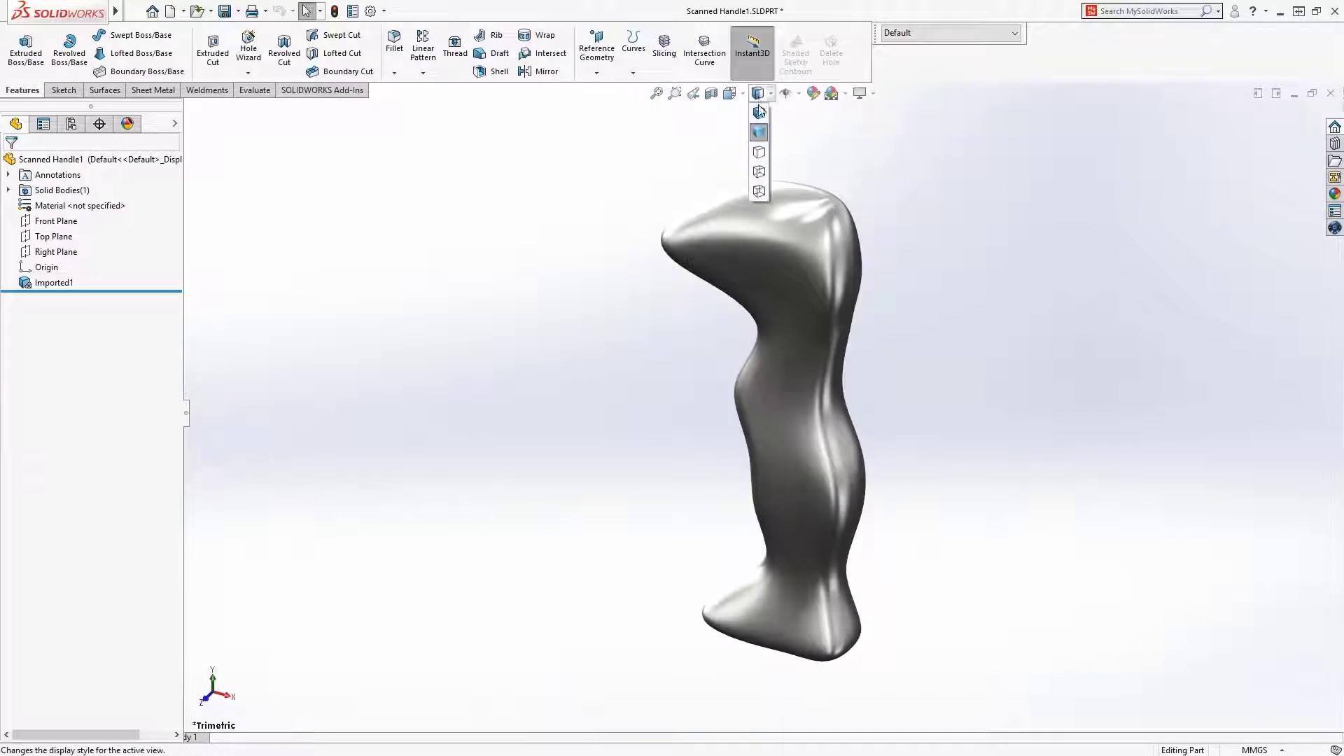
pyautogui.click(762, 120)
pyautogui.click(53, 235)
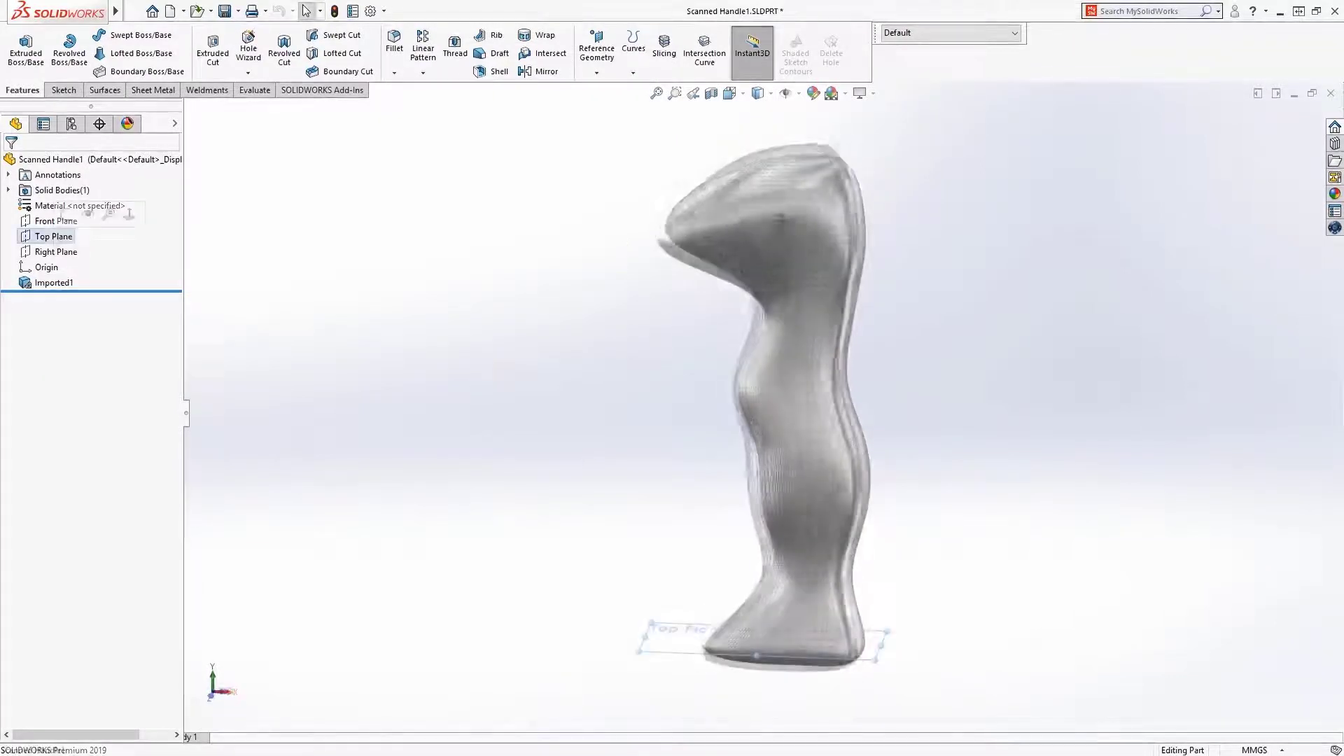
pyautogui.click(664, 48)
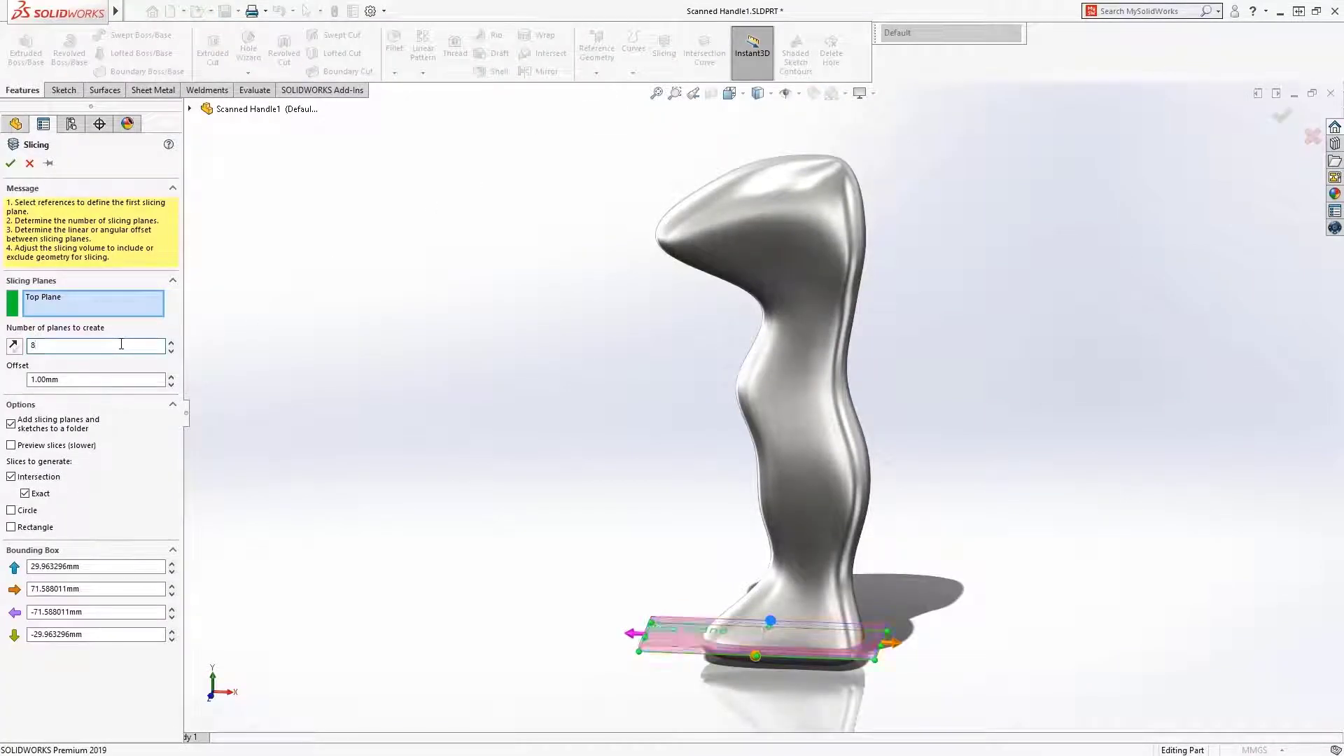
# Step: Slice the scanned handle with 8 planes spaced 20 mm apart
pyautogui.press('Tab')
pyautogui.write('20')
pyautogui.press('Tab')
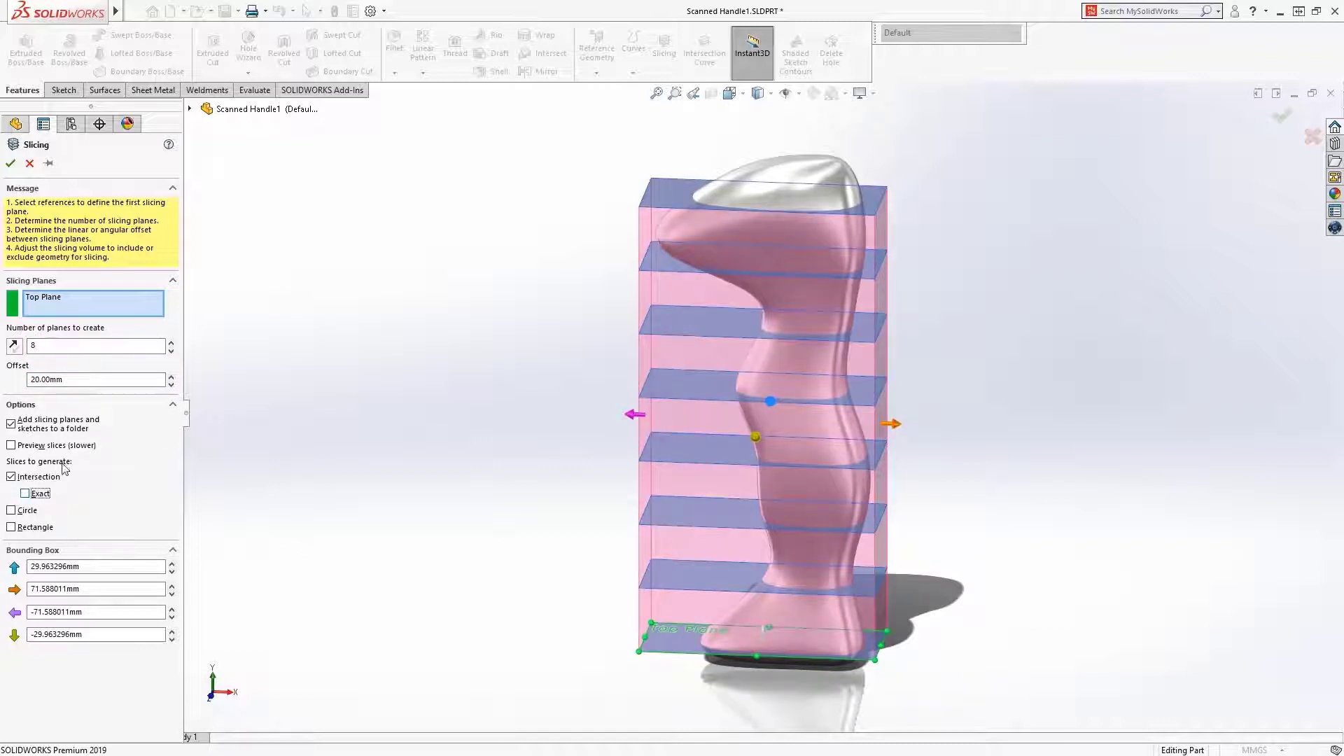
pyautogui.click(11, 164)
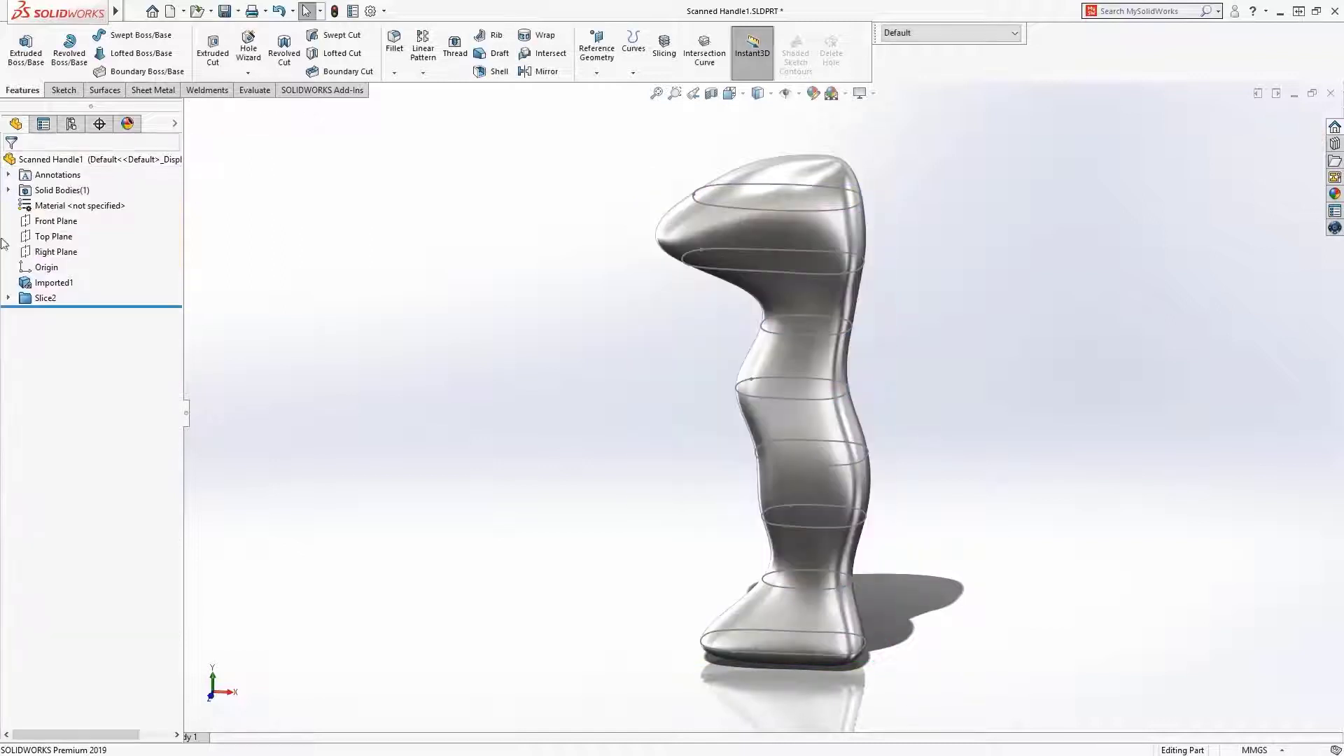
# Step: Raise Slice2's Plane15 to 127.59 mm and Plane14 to 104.37 mm
pyautogui.click(9, 298)
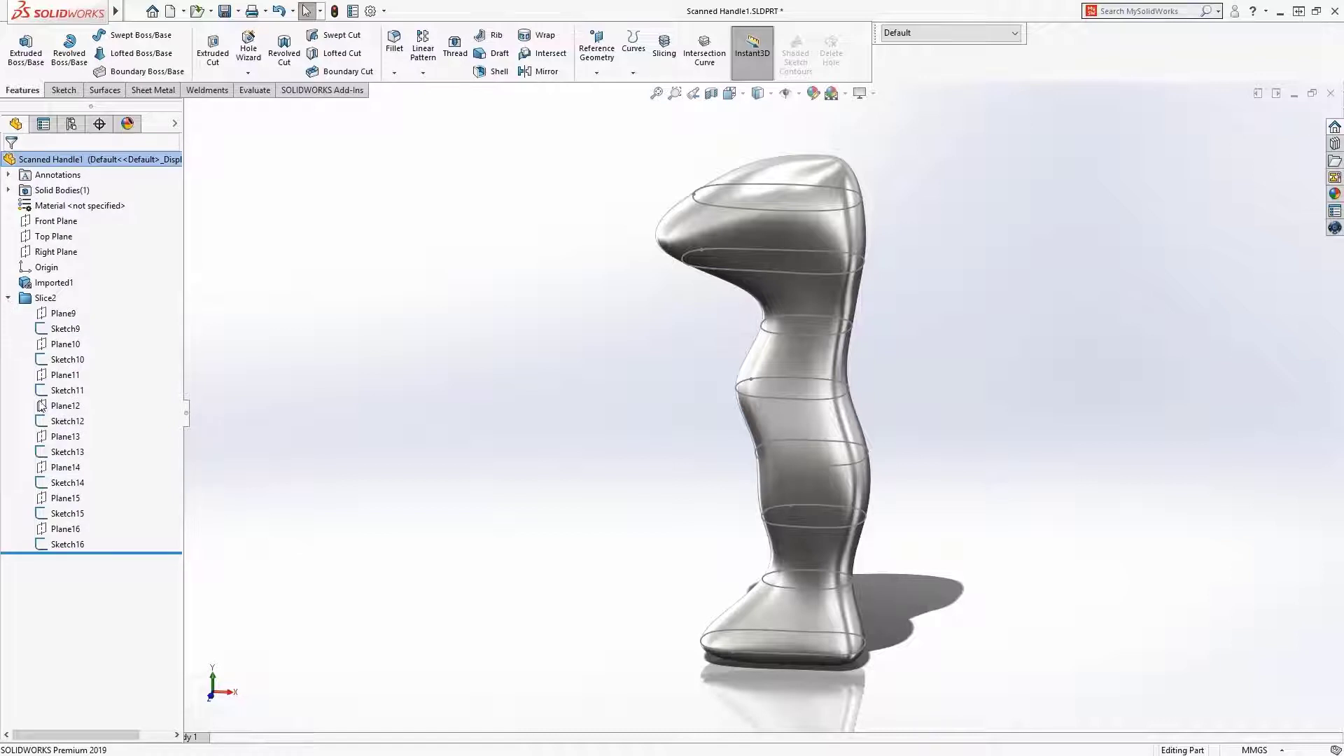
pyautogui.click(65, 497)
pyautogui.moveTo(459, 515); pyautogui.dragTo(555, 449, button='middle')
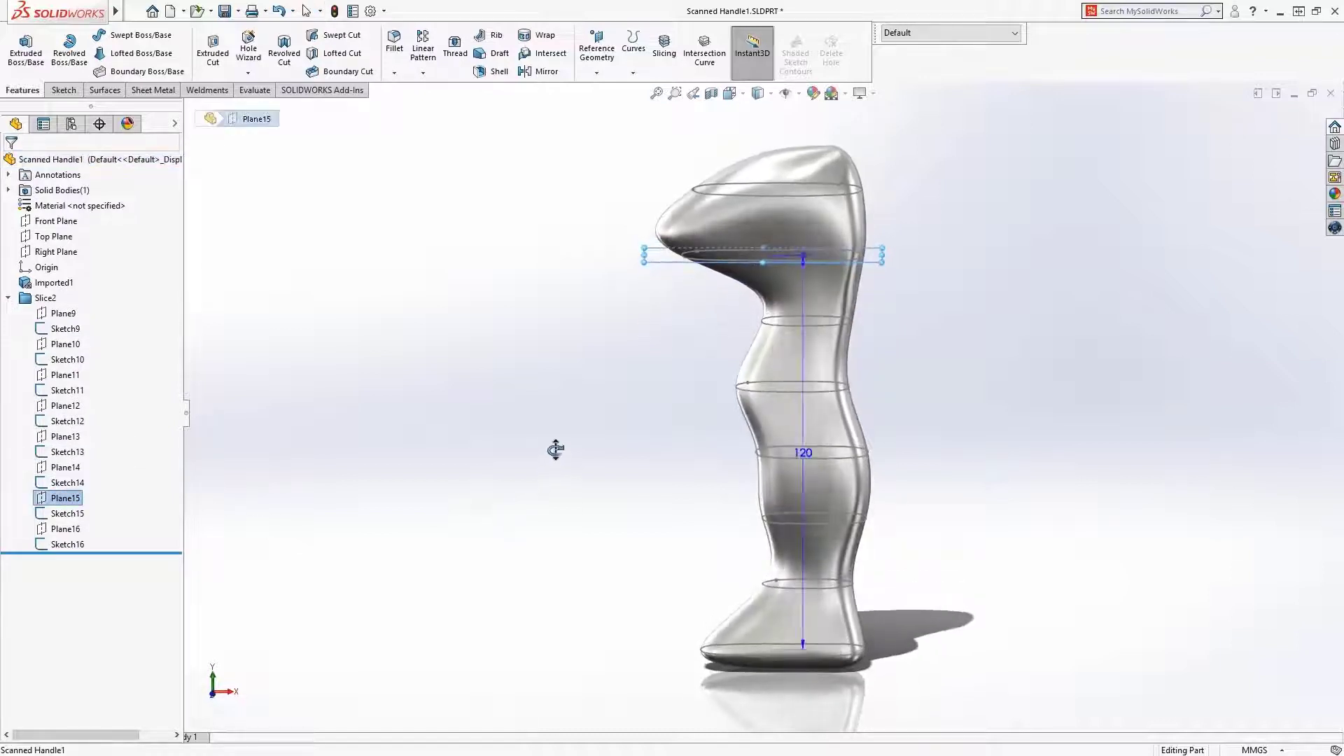
pyautogui.moveTo(811, 255); pyautogui.dragTo(805, 229)
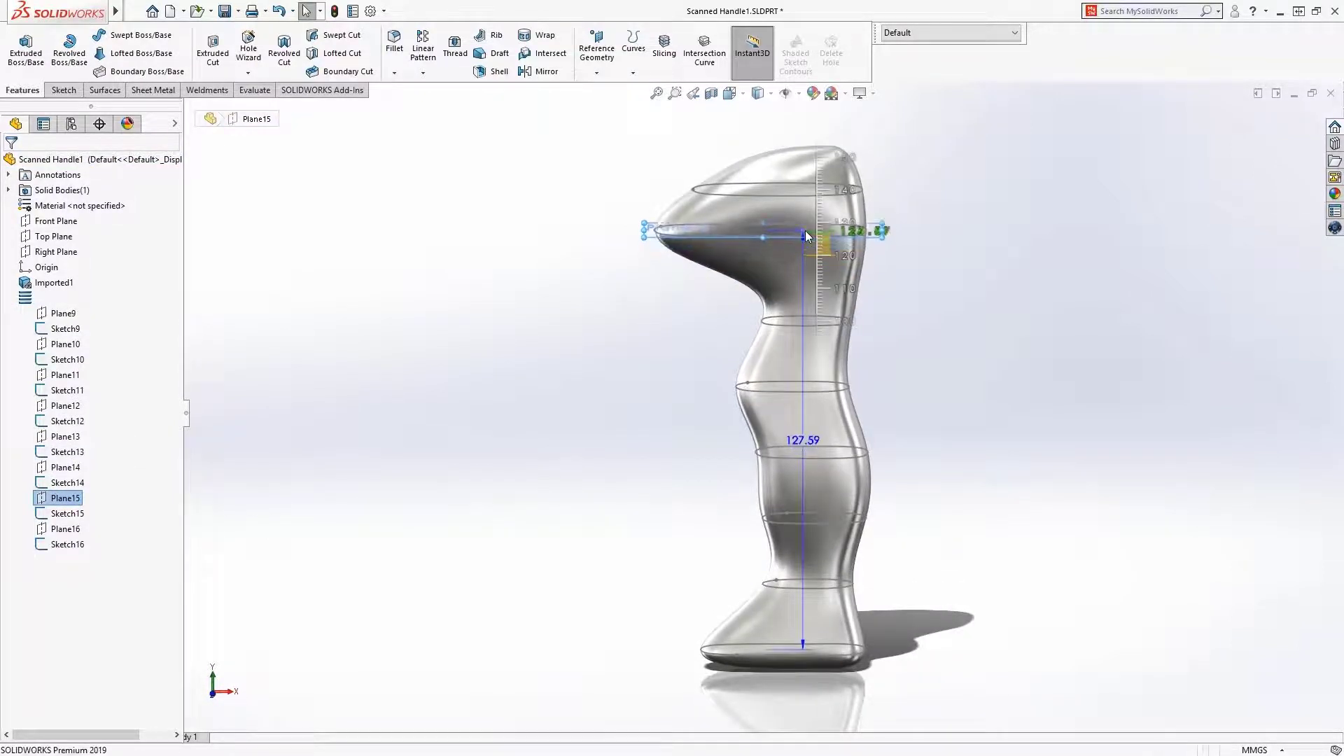
pyautogui.click(70, 467)
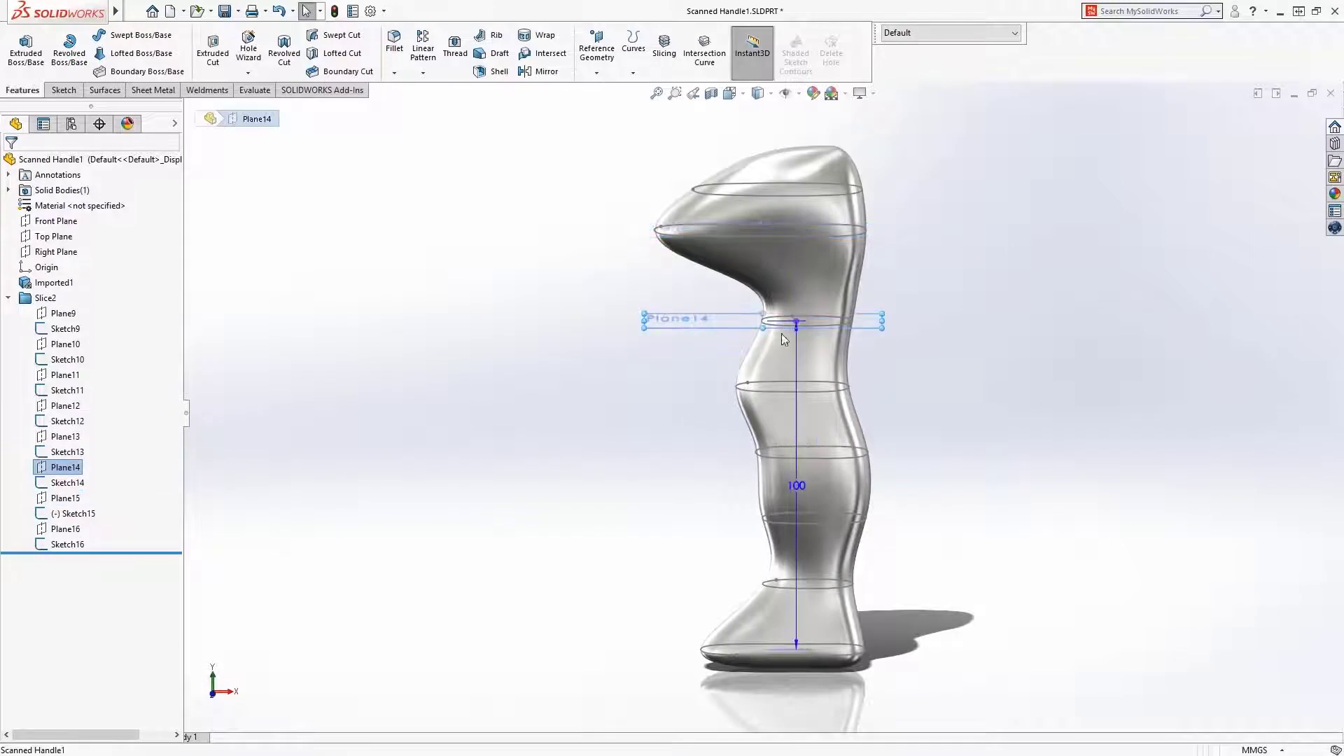
pyautogui.moveTo(796, 322); pyautogui.dragTo(796, 307)
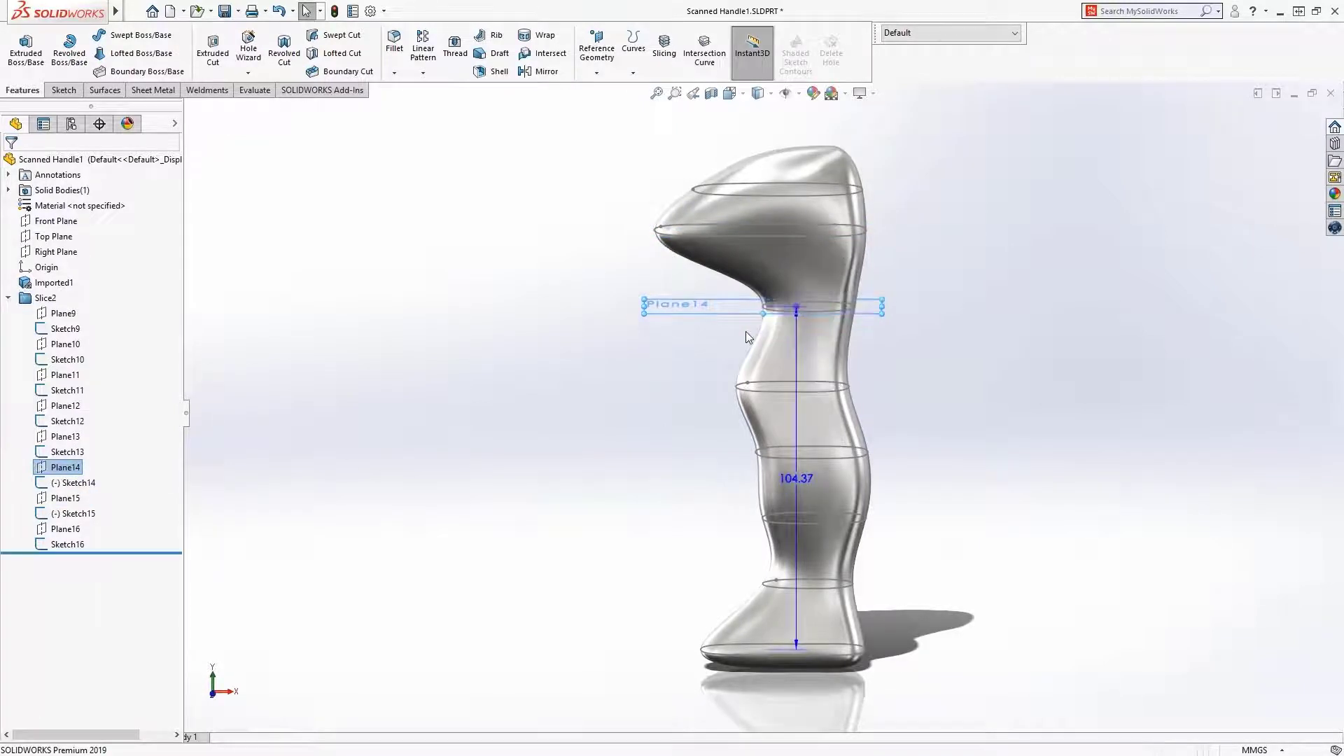
pyautogui.click(743, 331)
pyautogui.click(792, 285)
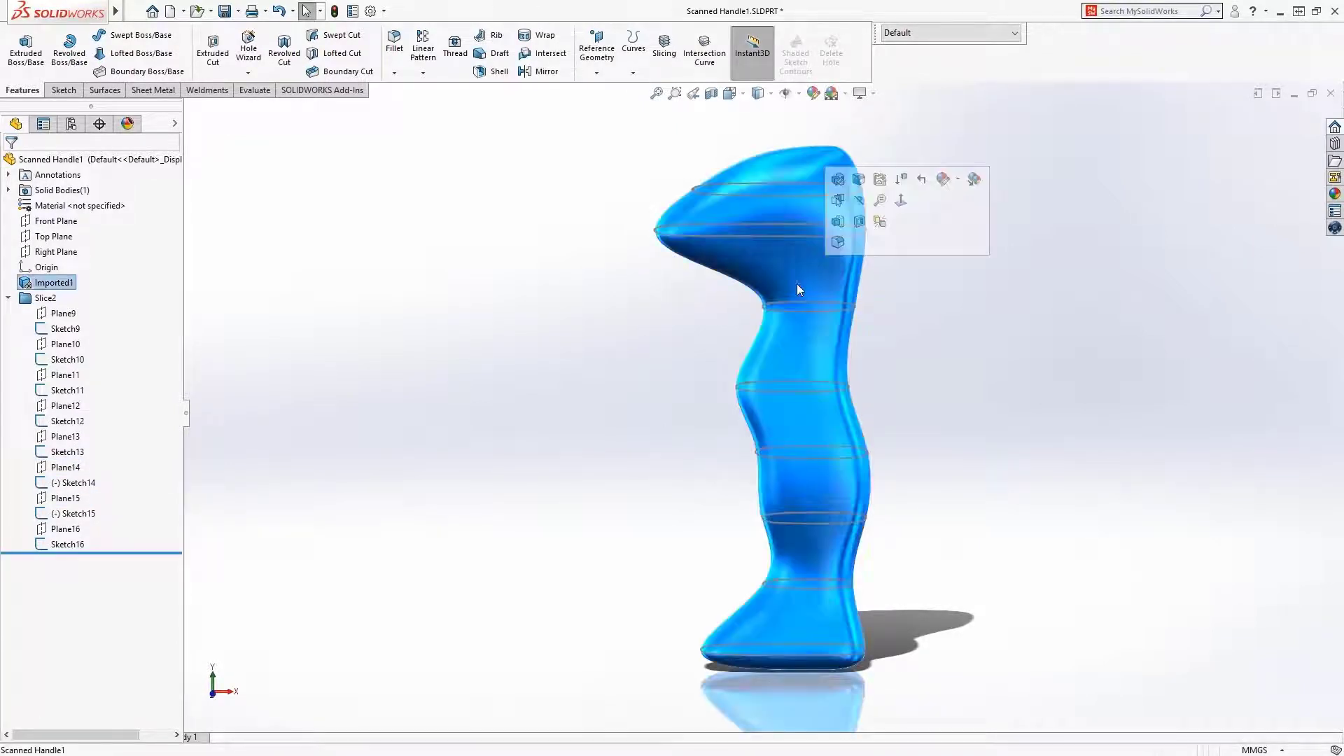
# Step: Hide the imported scan body so only the slice curves remain
pyautogui.click(860, 203)
pyautogui.moveTo(712, 315); pyautogui.dragTo(695, 375, button='middle')
pyautogui.click(105, 89)
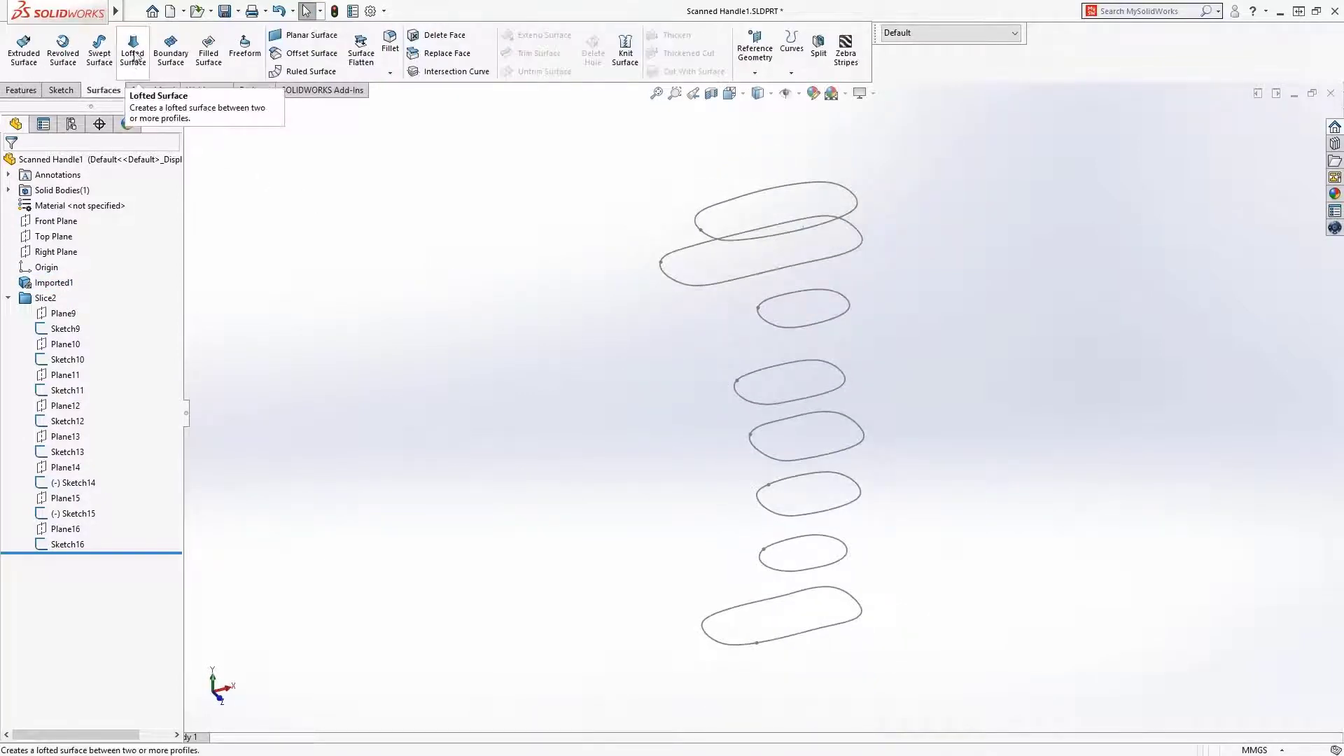
pyautogui.click(133, 55)
# Step: Loft a surface through profiles Sketch9 to Sketch16 and accept it
pyautogui.click(855, 600)
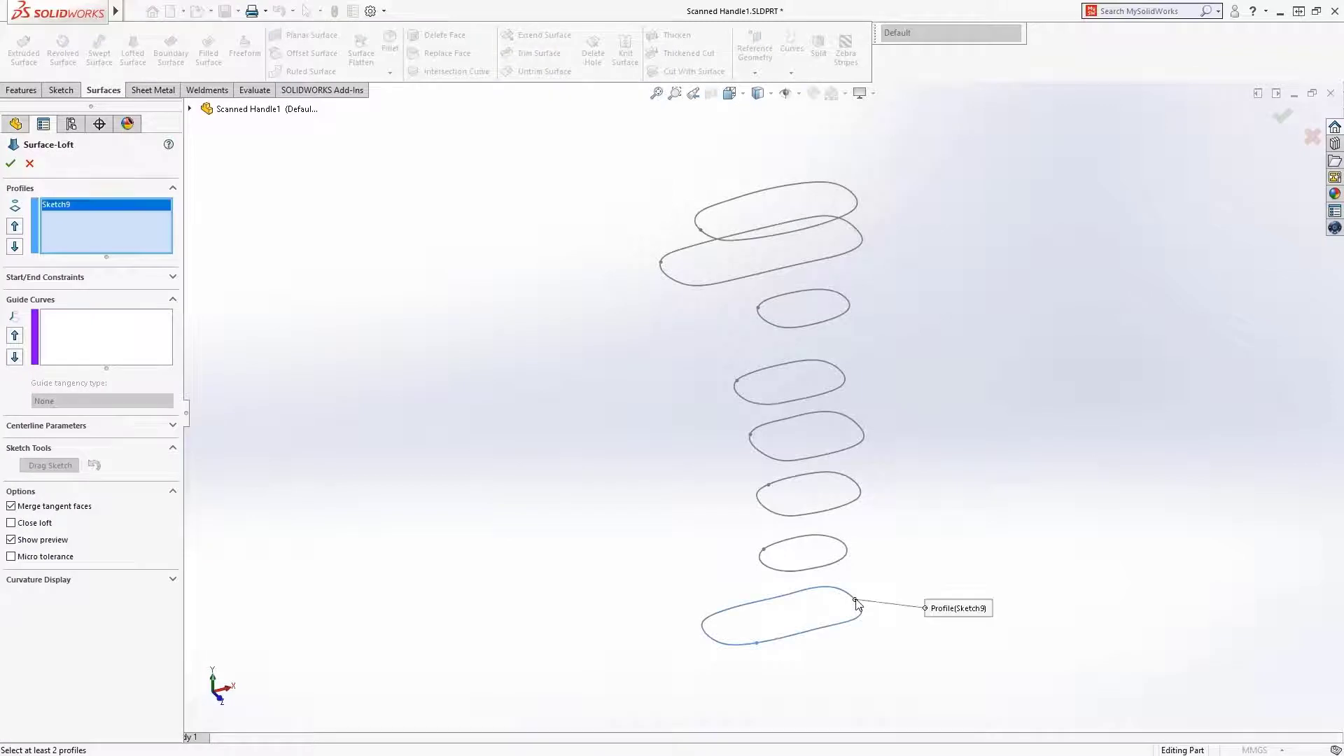
pyautogui.click(848, 552)
pyautogui.click(859, 492)
pyautogui.click(861, 434)
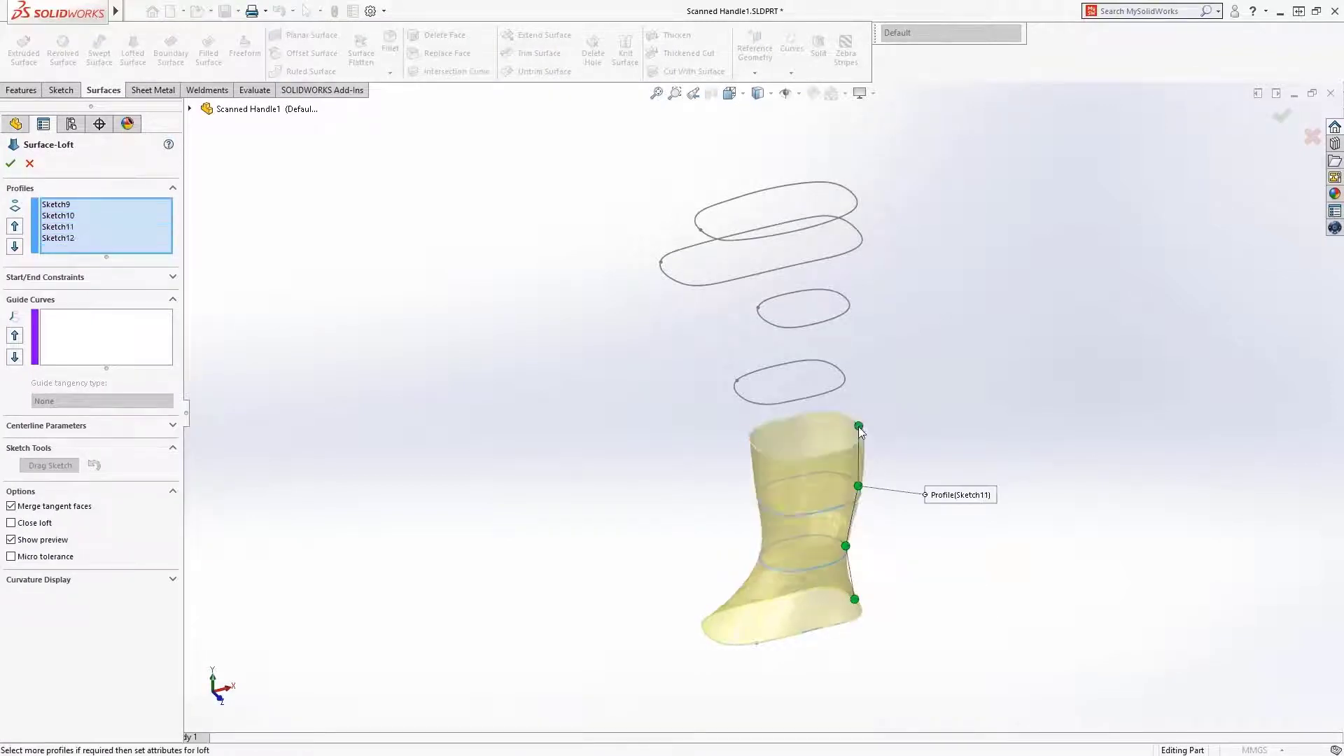
pyautogui.click(848, 383)
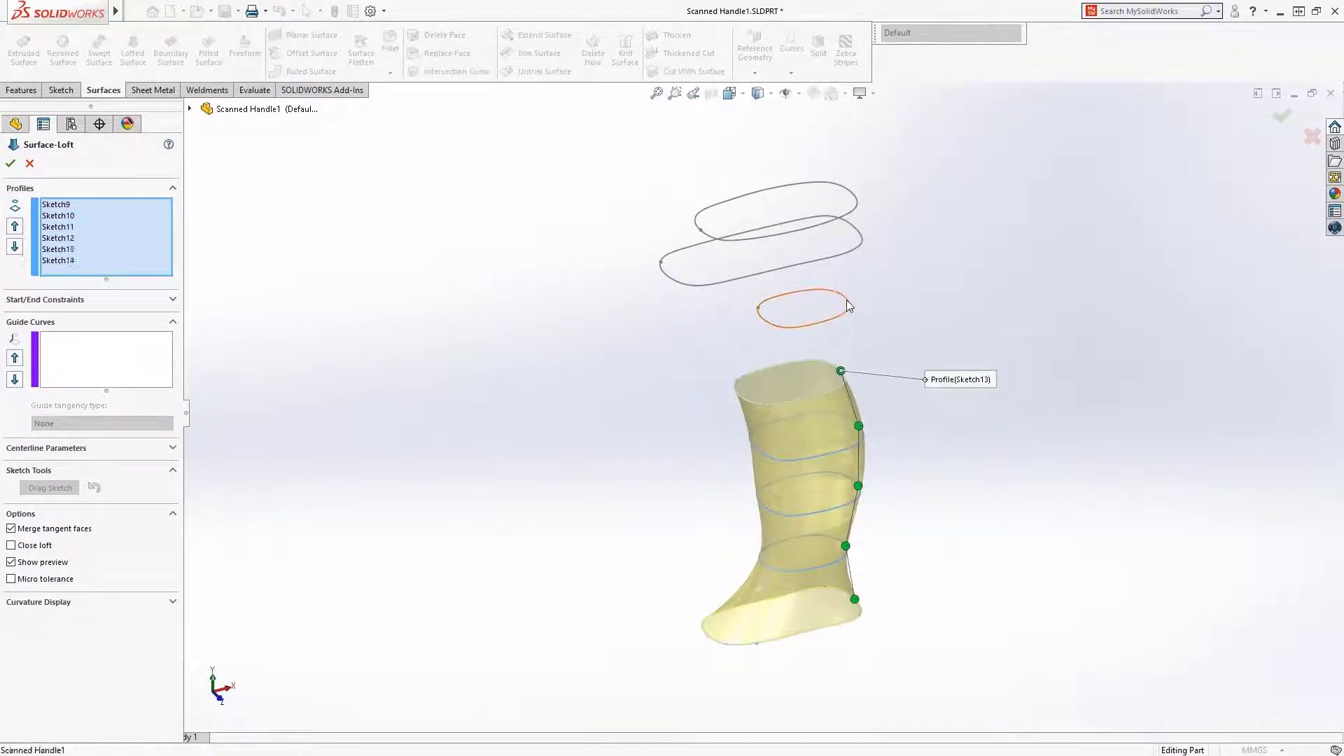
pyautogui.click(846, 301)
pyautogui.click(857, 231)
pyautogui.click(860, 210)
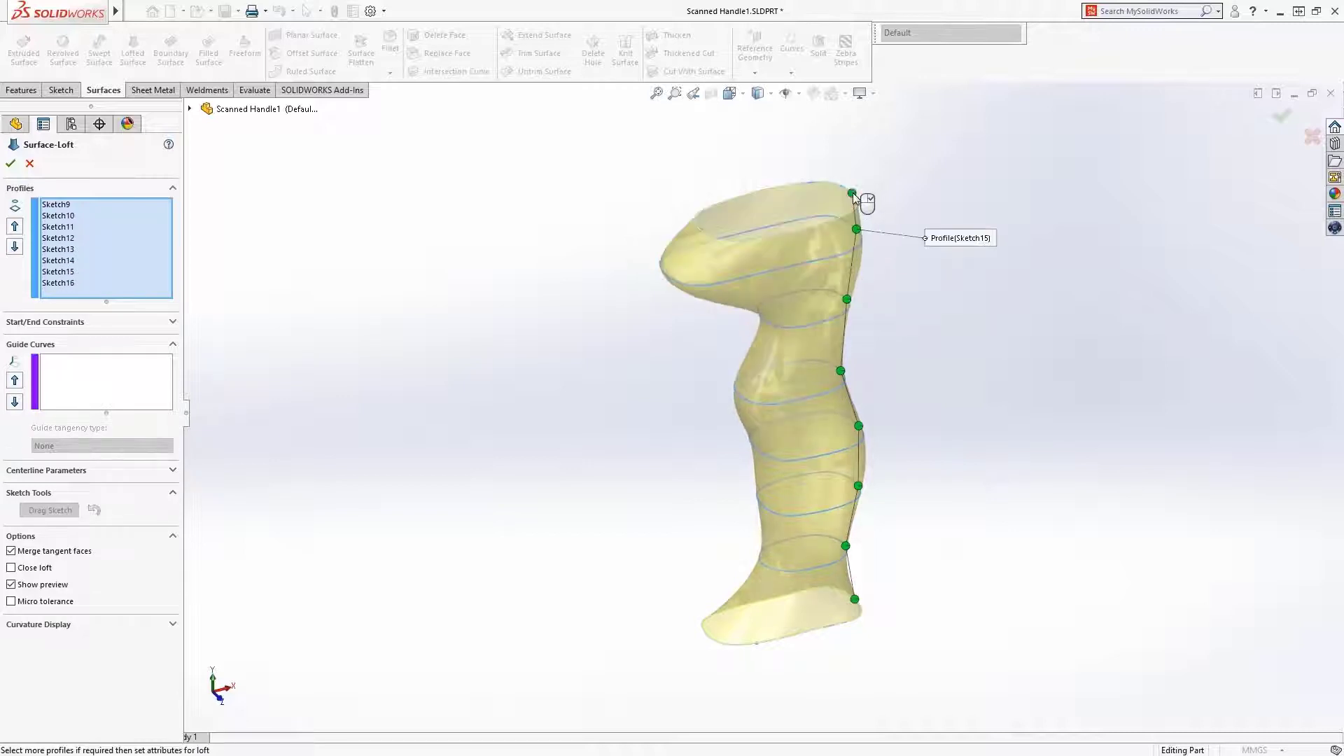
pyautogui.rightClick(887, 200)
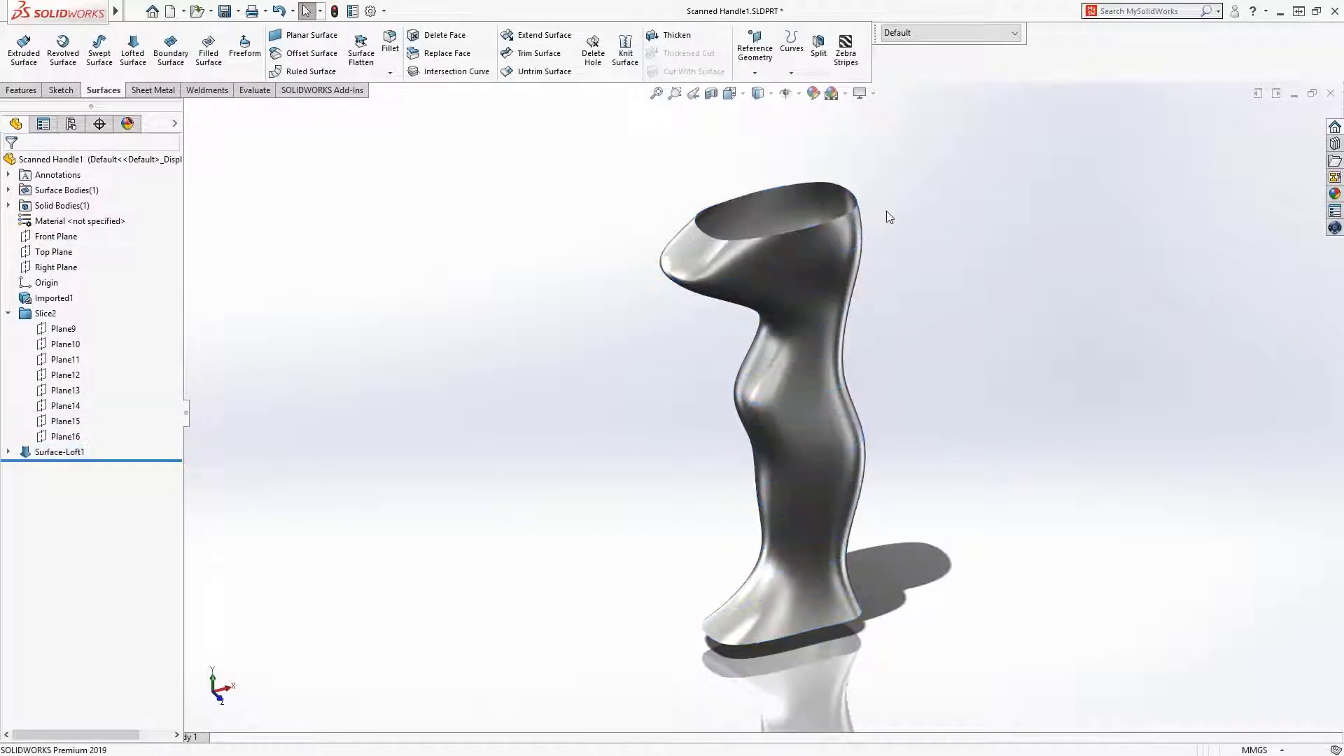
# Step: Split the lofted surface at the Front Plane, keeping both bodies
pyautogui.moveTo(872, 323)
pyautogui.mouseDown(button='middle')
pyautogui.moveTo(884, 300)
pyautogui.moveTo(723, 309)
pyautogui.moveTo(865, 329)
pyautogui.mouseUp(button='middle')
pyautogui.click(56, 236)
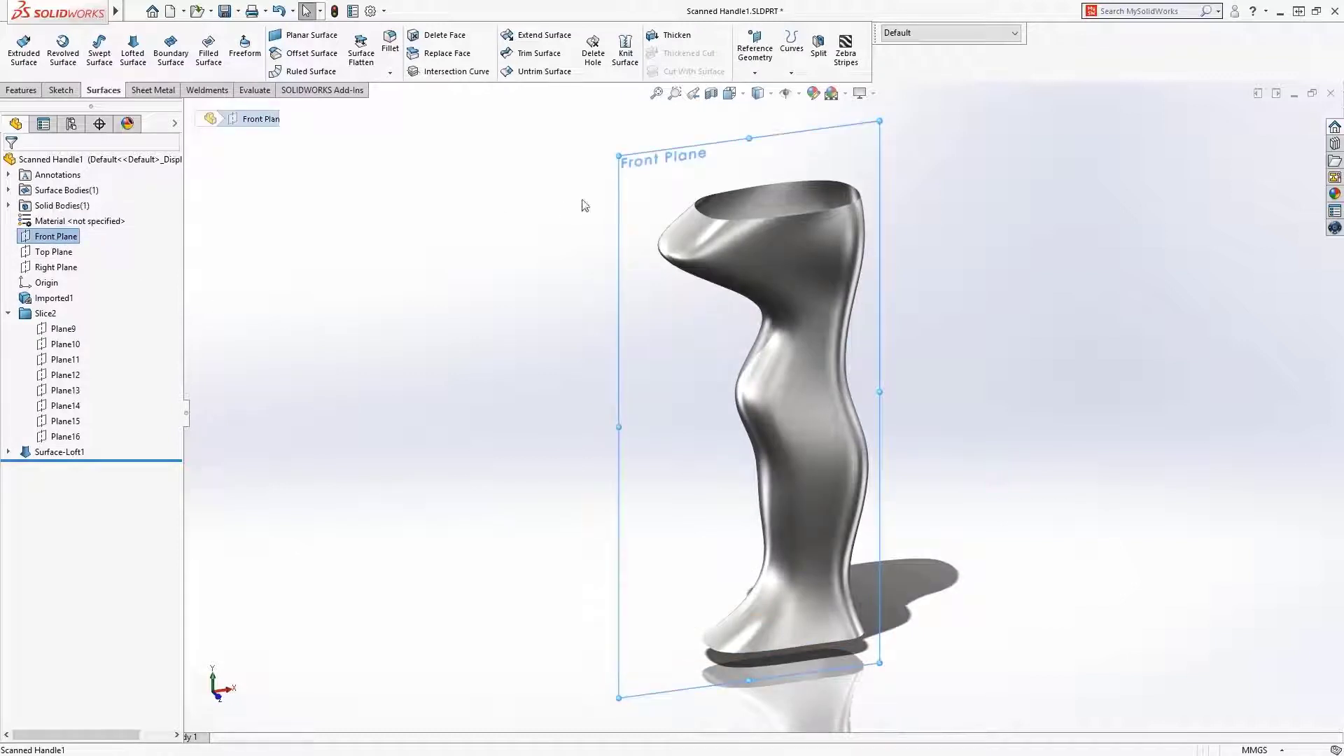
pyautogui.click(818, 45)
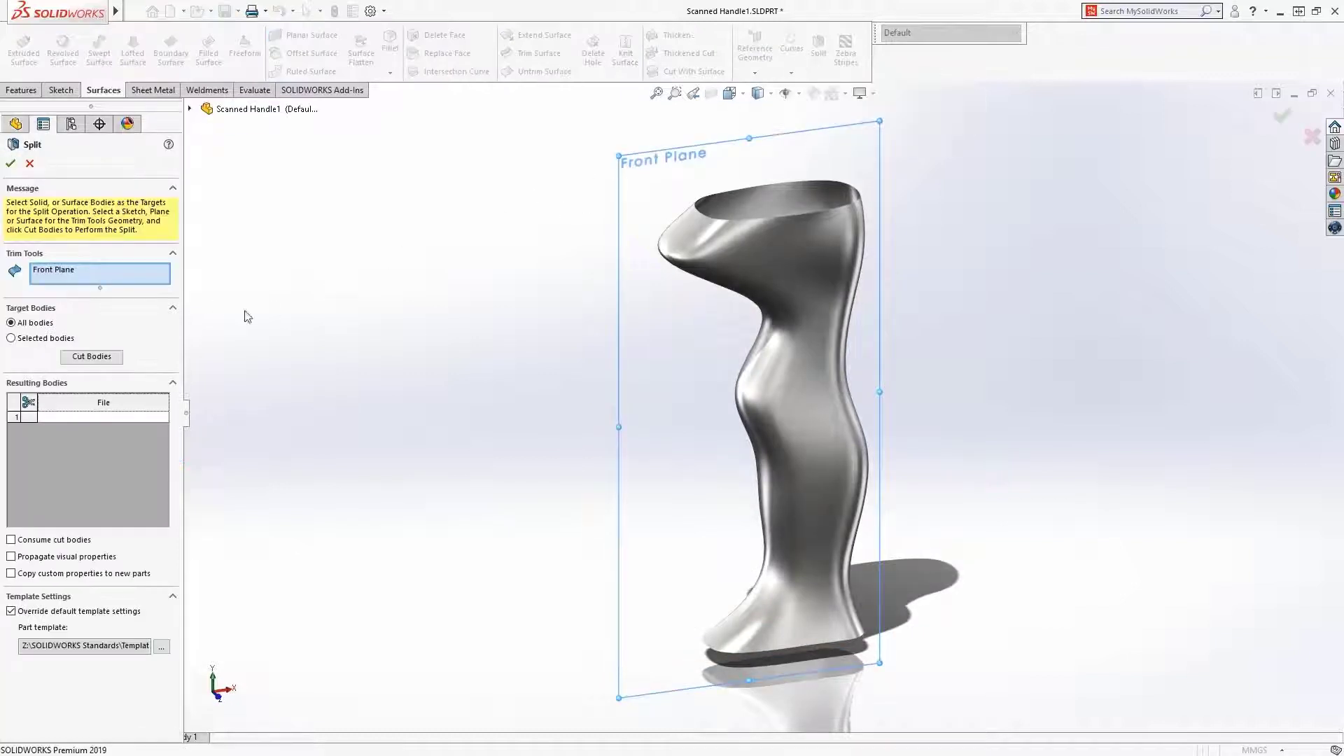
pyautogui.click(98, 359)
pyautogui.click(29, 394)
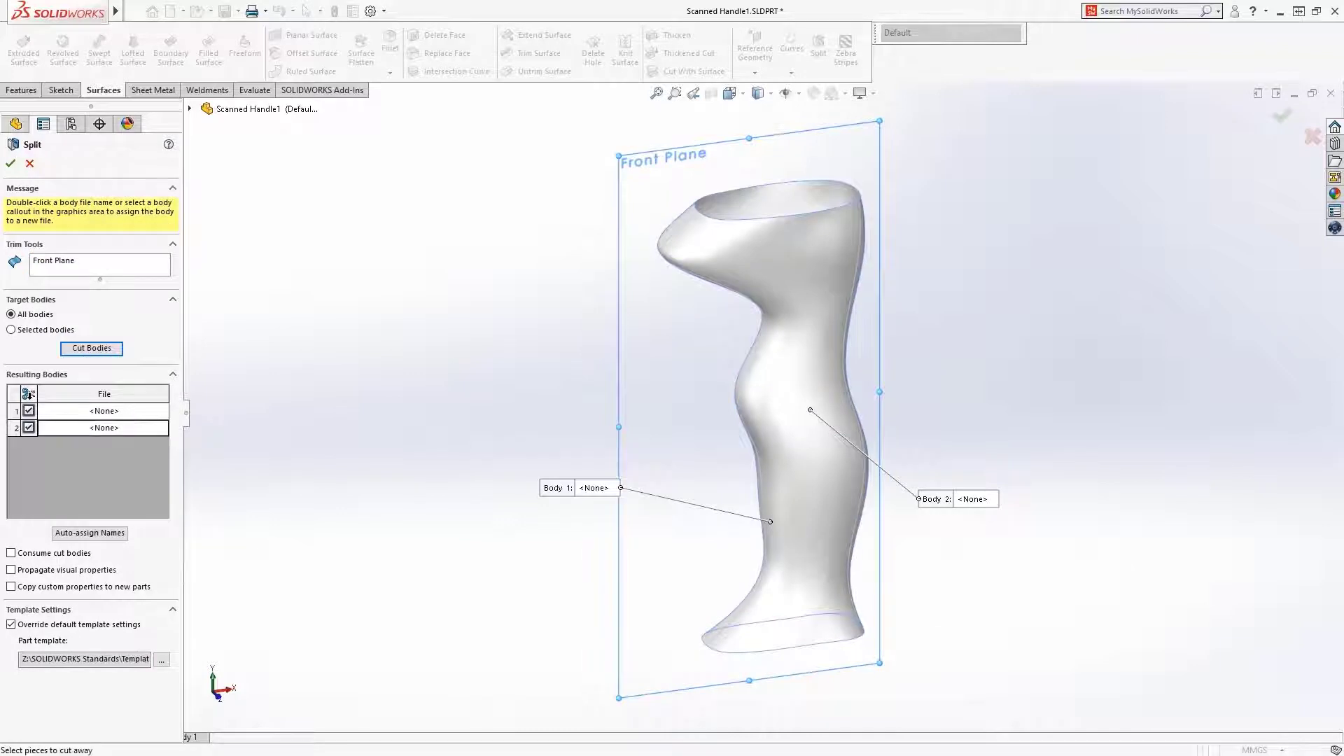
pyautogui.click(10, 163)
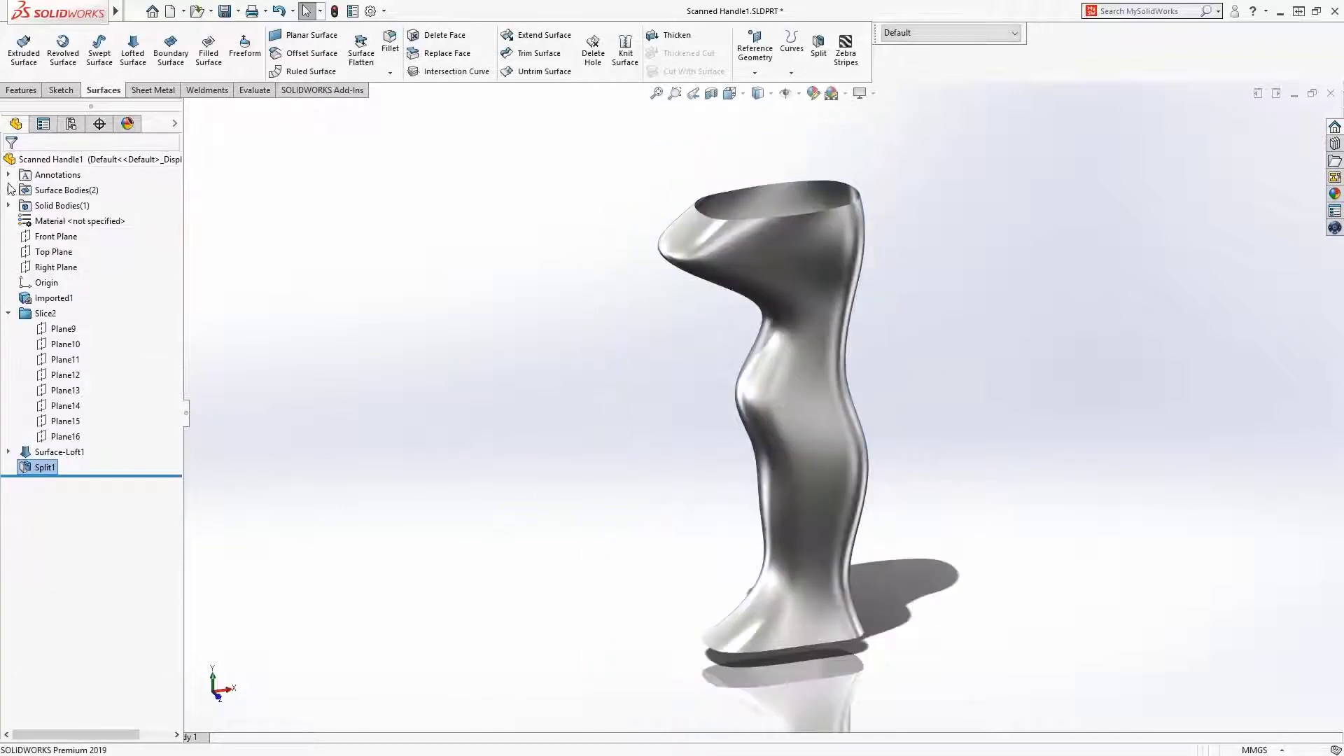
# Step: Select bodies Split1[1] and Split1[2] and start a sketch on the Front Plane
pyautogui.click(9, 190)
pyautogui.click(52, 207)
pyautogui.click(58, 221)
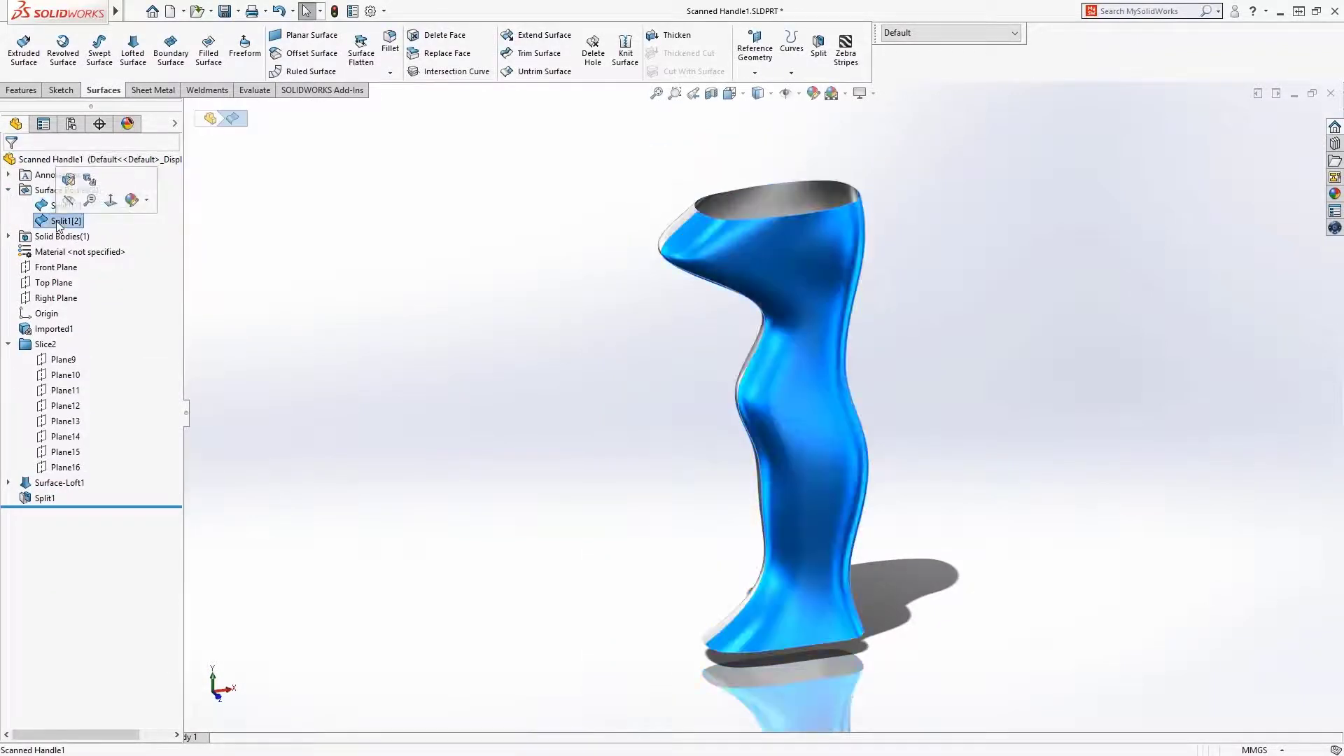
pyautogui.click(56, 267)
pyautogui.click(70, 248)
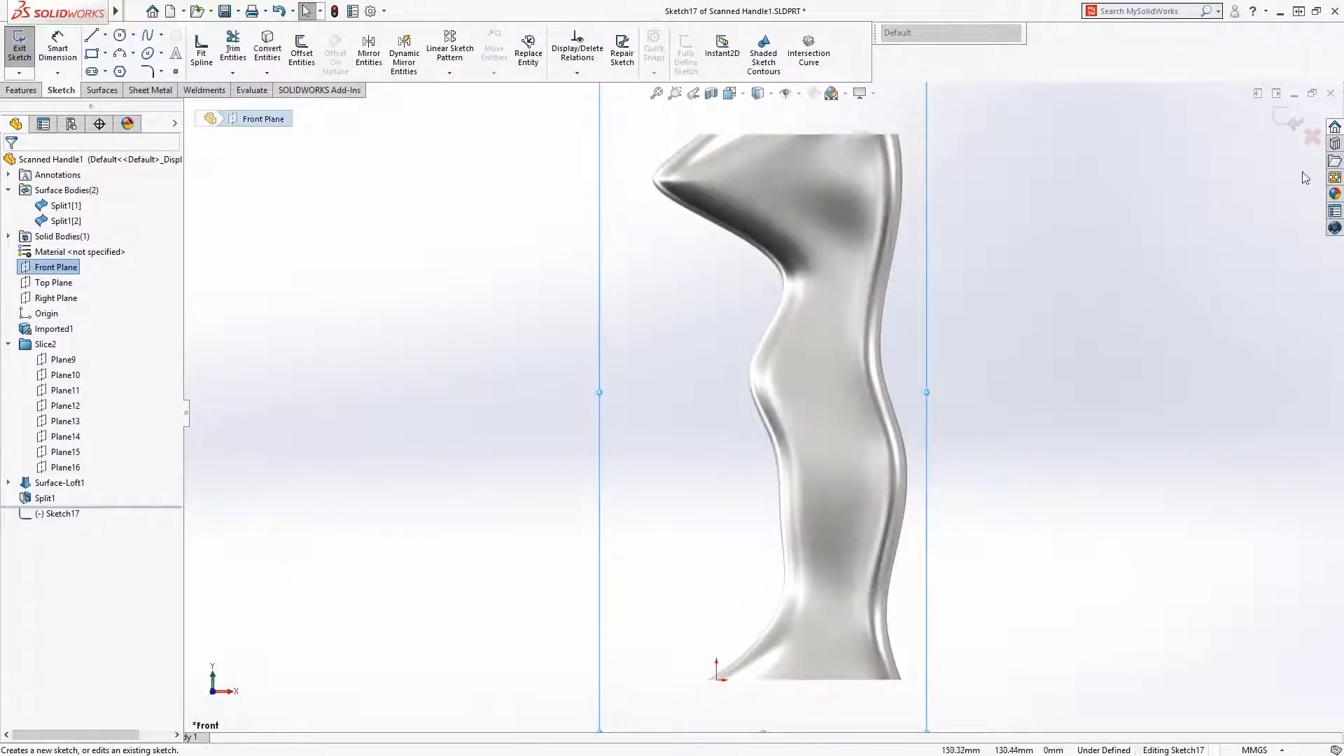
# Step: Insert the MAKO Logo block from My Design Library near the handle's top
pyautogui.click(1334, 146)
pyautogui.click(1248, 138)
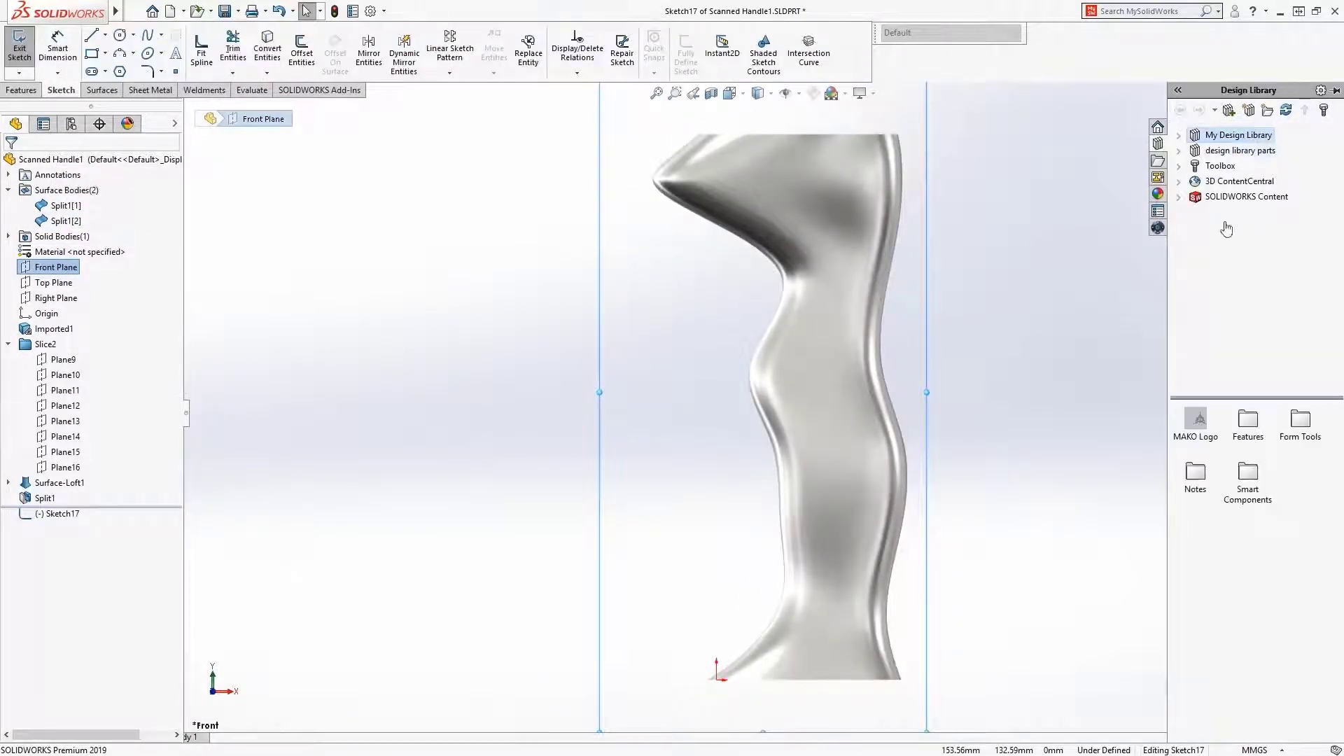
pyautogui.moveTo(1197, 416); pyautogui.dragTo(1068, 330)
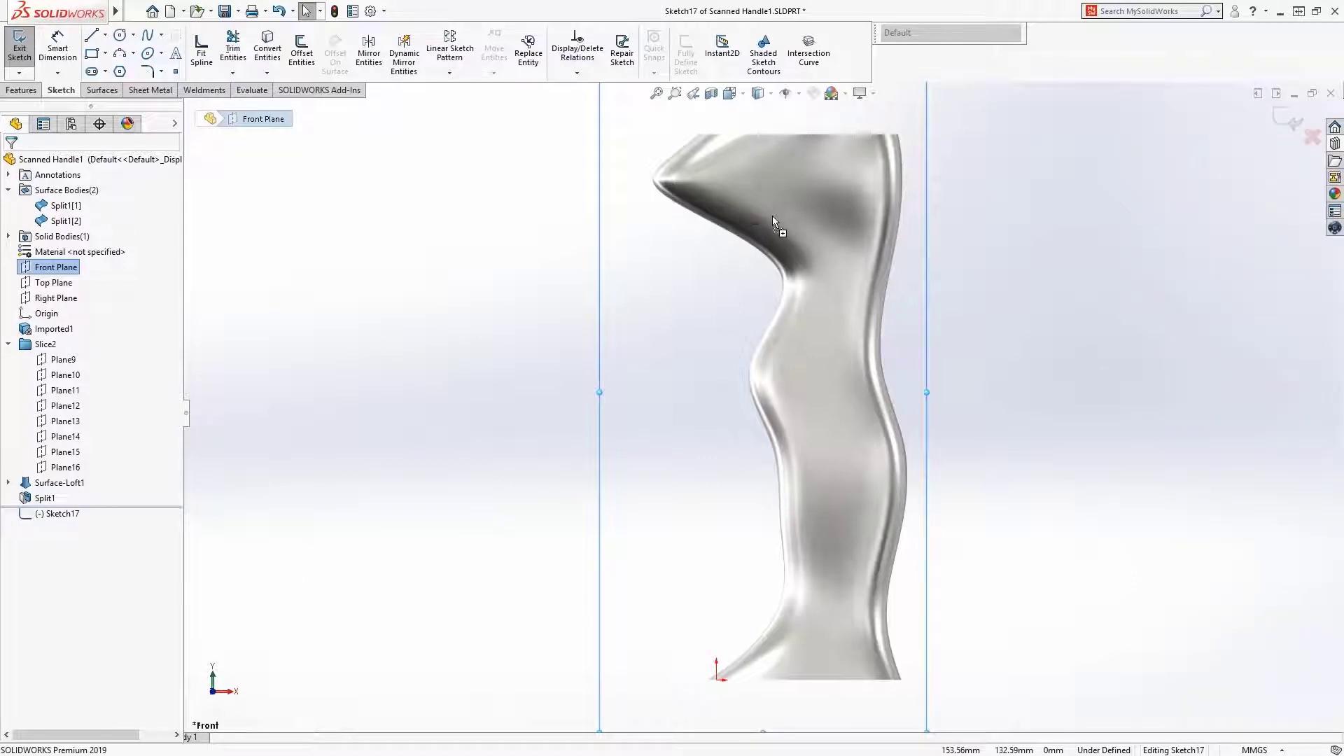
pyautogui.moveTo(771, 216); pyautogui.dragTo(773, 216)
pyautogui.press('Return')
# Step: Exit the logo sketch and select it in a 3D view
pyautogui.moveTo(703, 270); pyautogui.dragTo(671, 219, button='right')
pyautogui.moveTo(670, 220); pyautogui.dragTo(676, 362, button='middle')
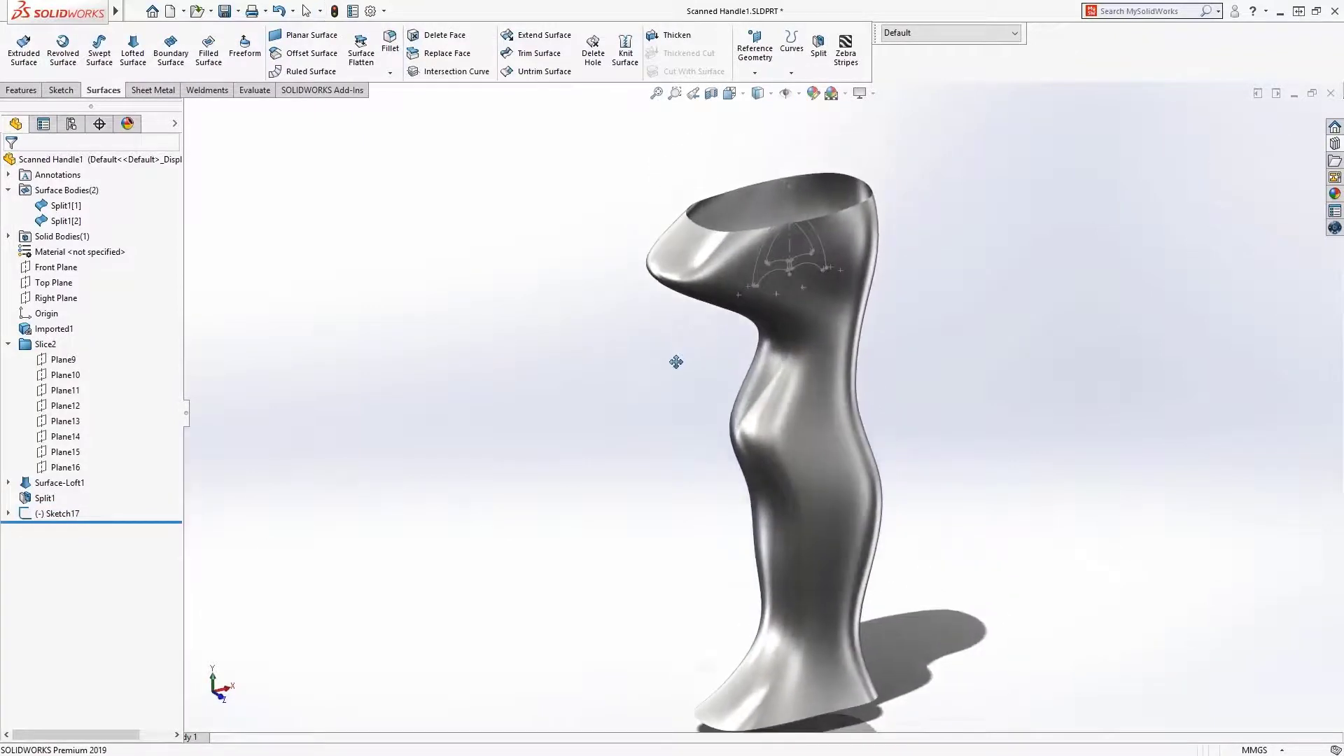
pyautogui.click(761, 248)
# Step: Project the MAKO logo sketch bi-directionally onto both handle faces as Curve1
pyautogui.click(793, 74)
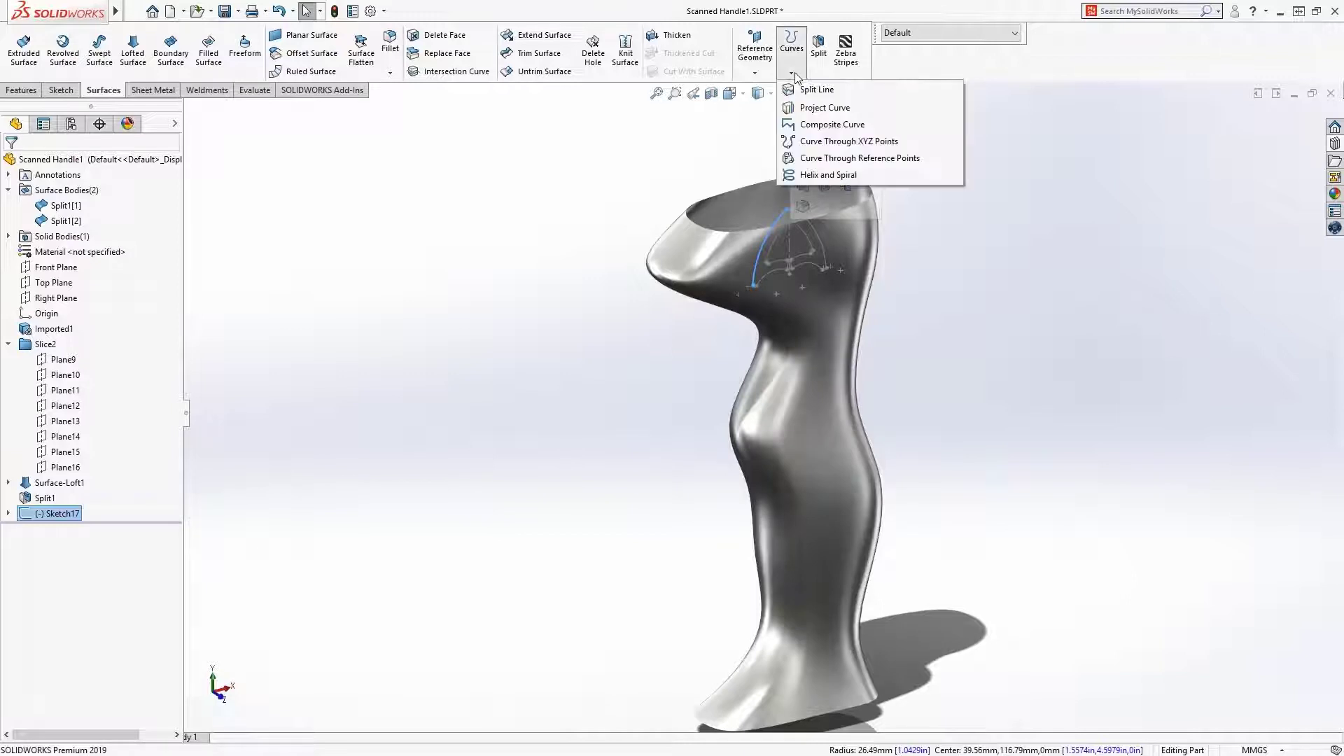
pyautogui.click(810, 111)
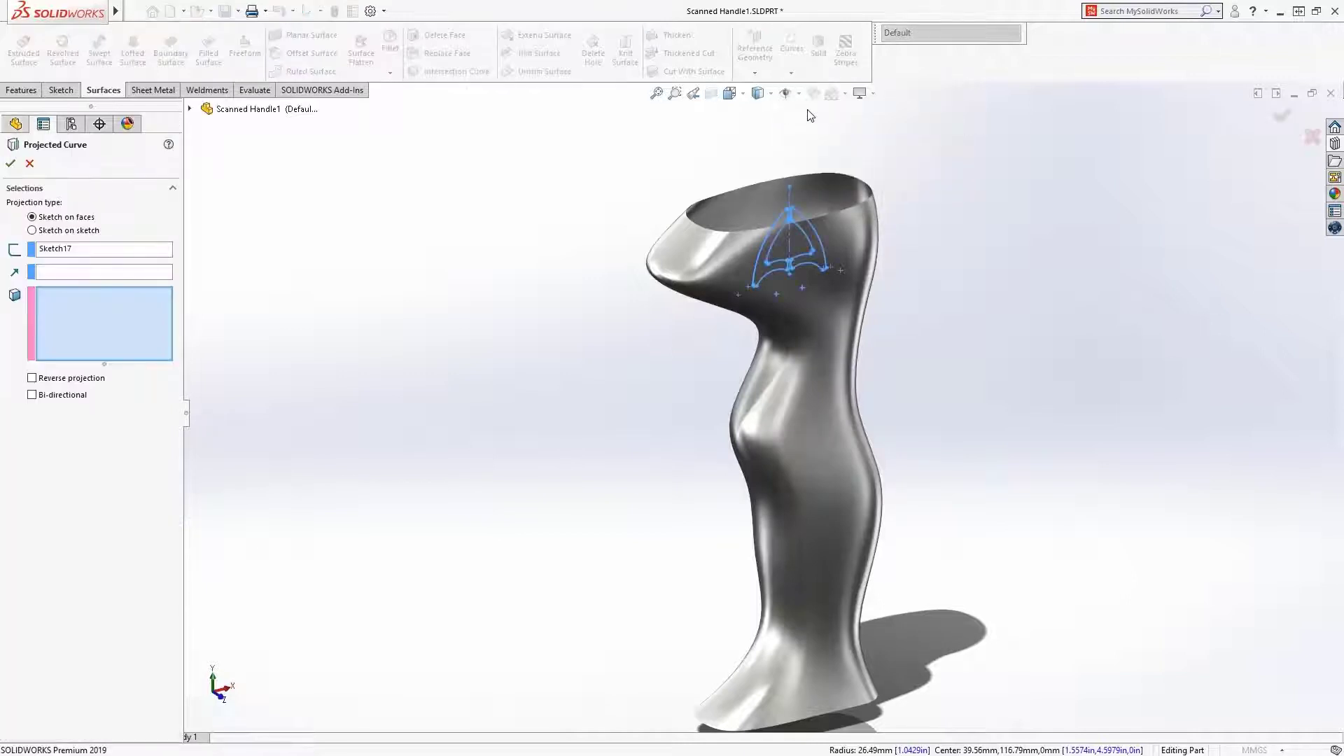
pyautogui.click(749, 195)
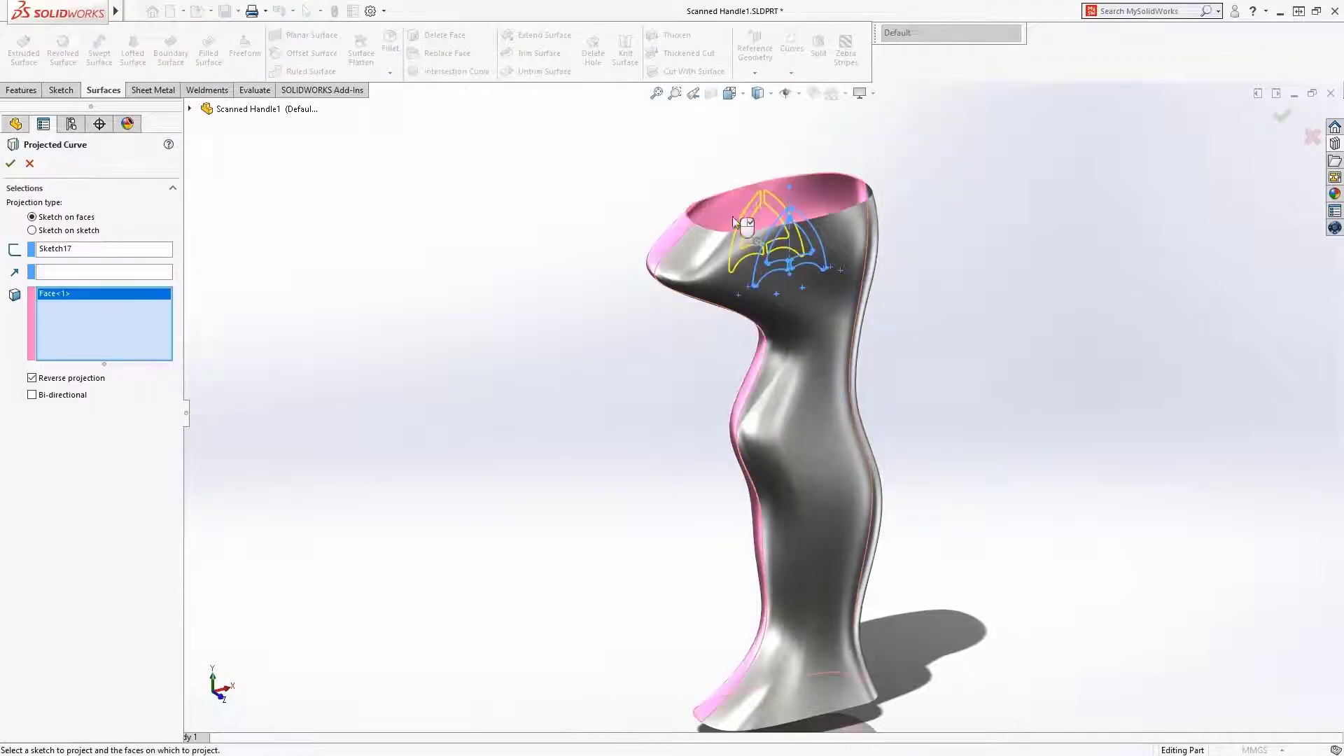
pyautogui.click(700, 259)
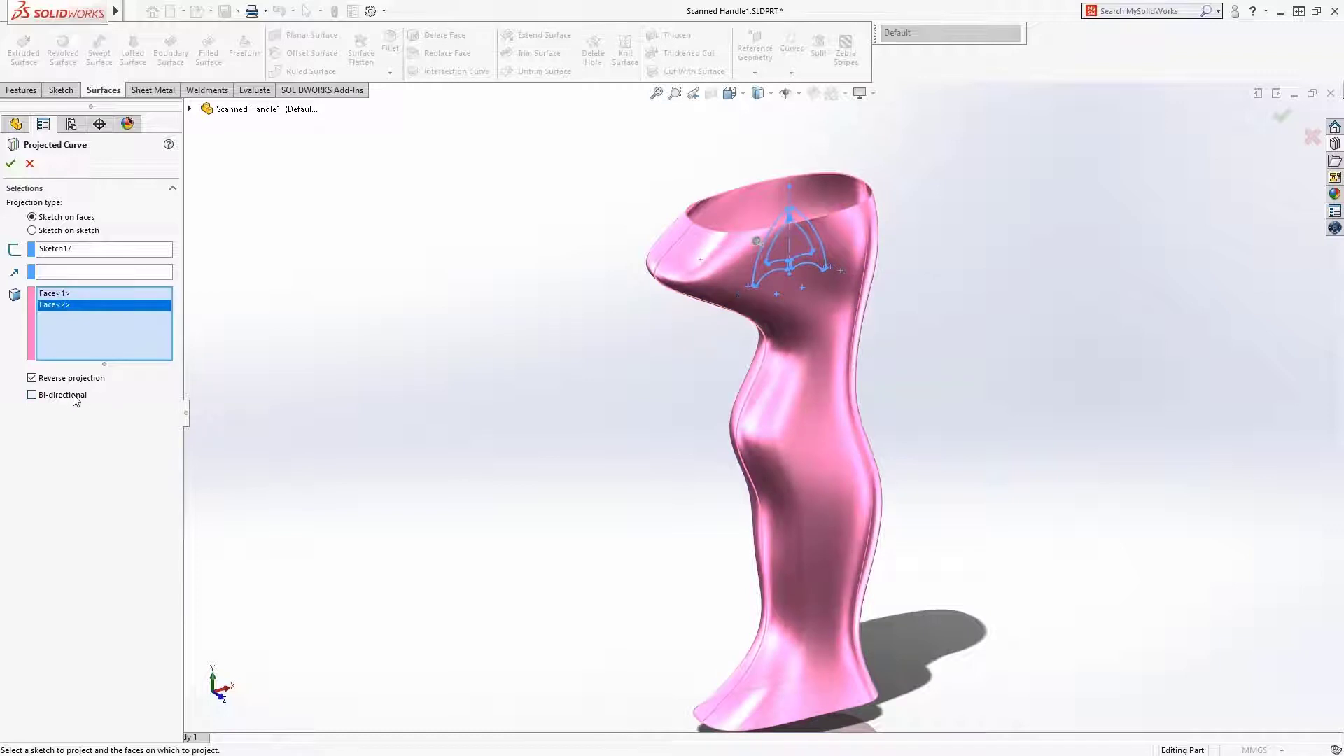
pyautogui.click(33, 395)
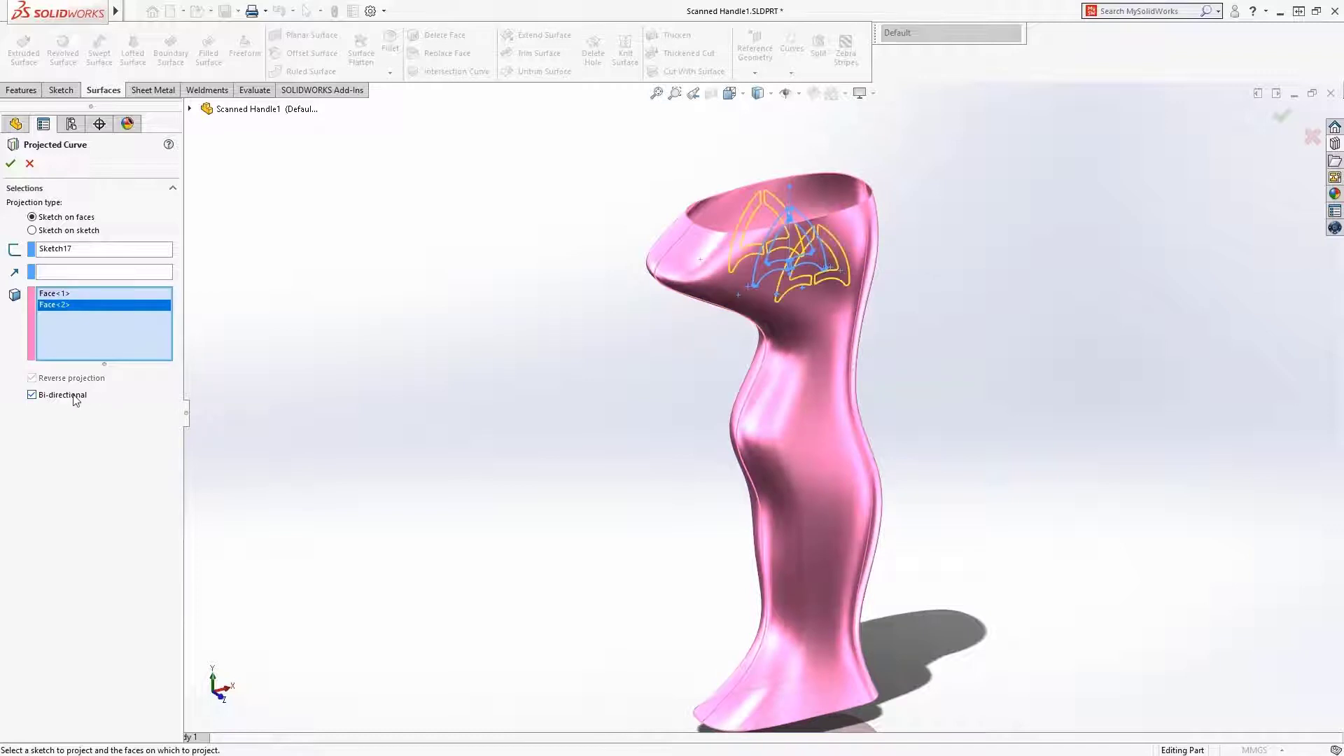
pyautogui.click(10, 164)
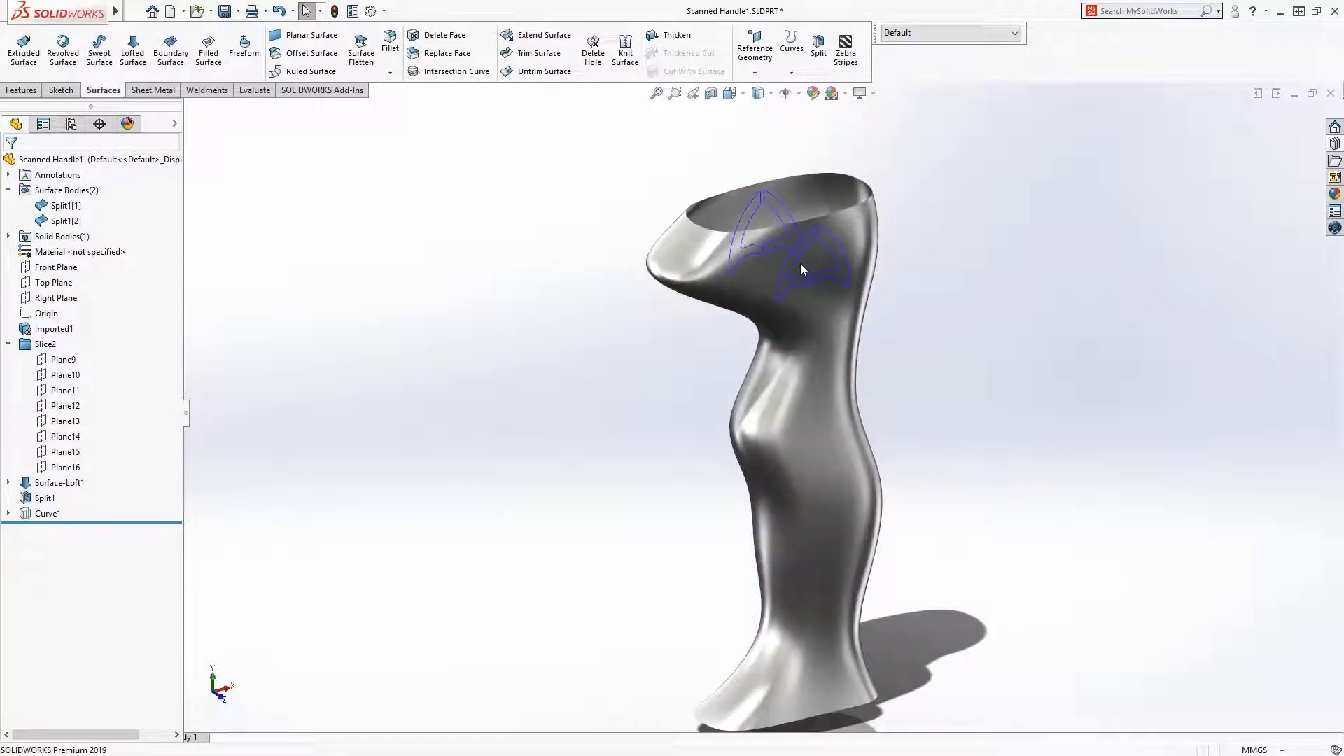
pyautogui.moveTo(801, 265)
pyautogui.mouseDown(button='middle')
pyautogui.moveTo(854, 234)
pyautogui.moveTo(975, 245)
pyautogui.moveTo(787, 259)
pyautogui.mouseUp(button='middle')
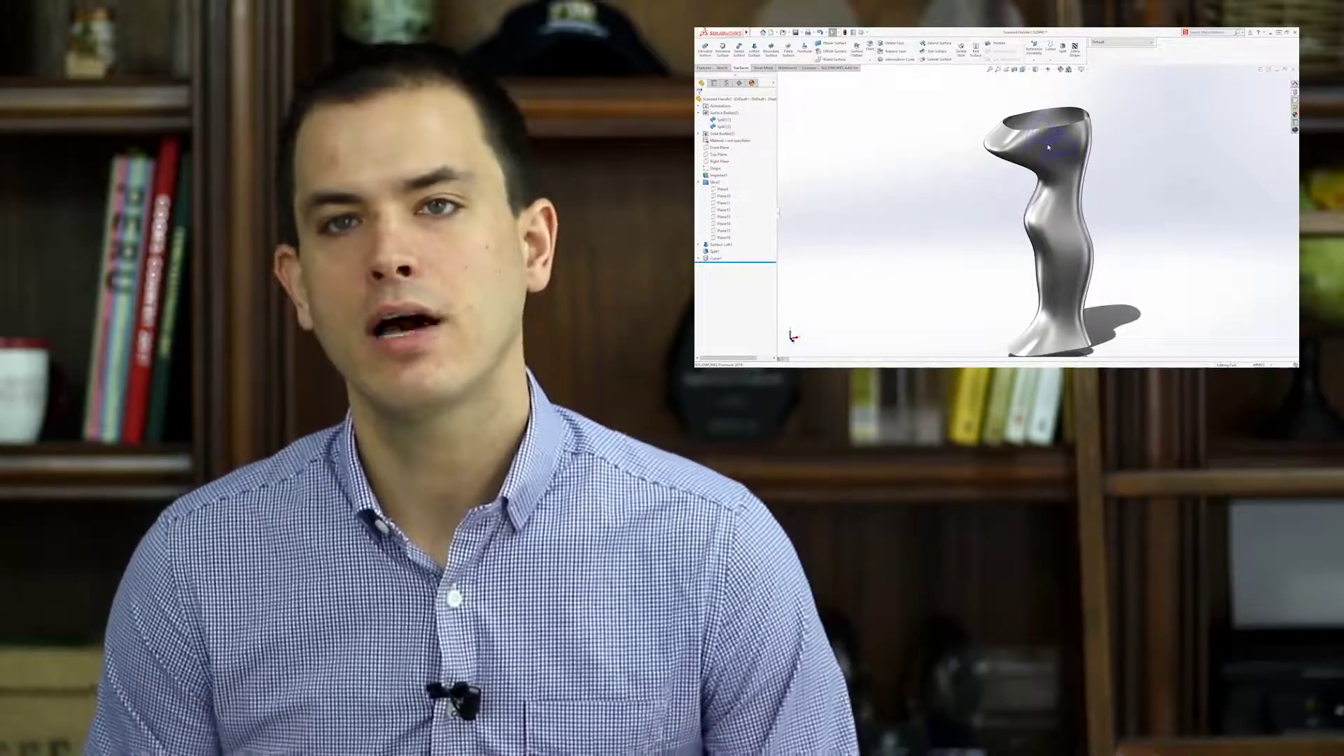
# Step: Bring up the Open Documents switcher with Ctrl+Tab
pyautogui.hotkey('ctrl', 'Tab')
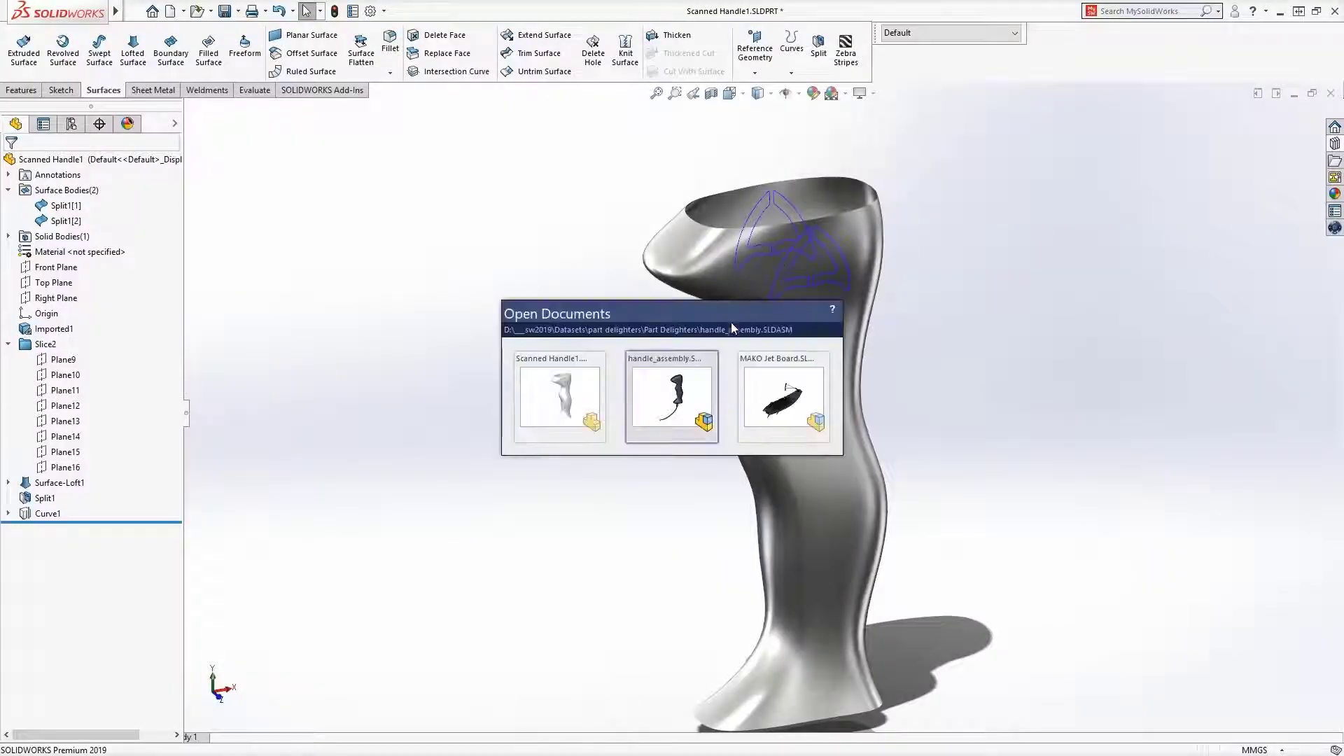
# Step: Switch to handle_assembly and hide the left handle half handle-LH<2>
pyautogui.click(681, 384)
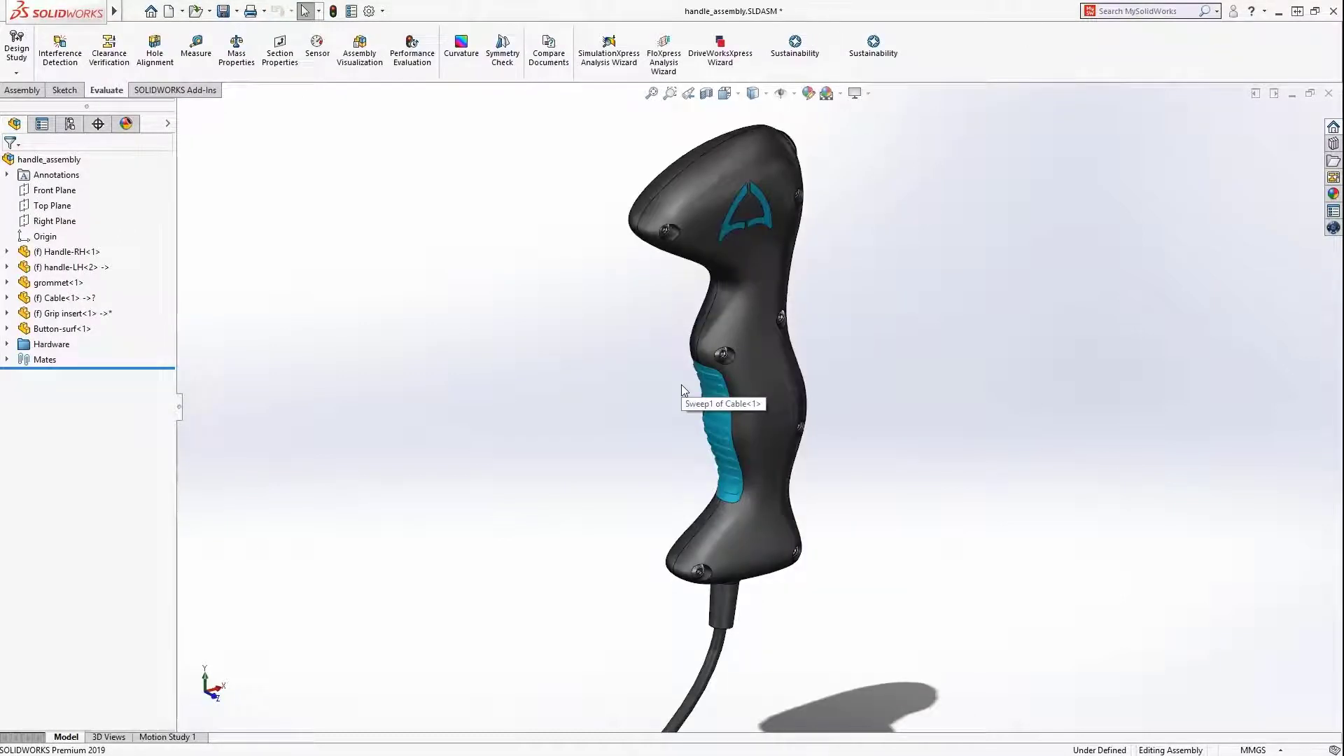
pyautogui.click(734, 335)
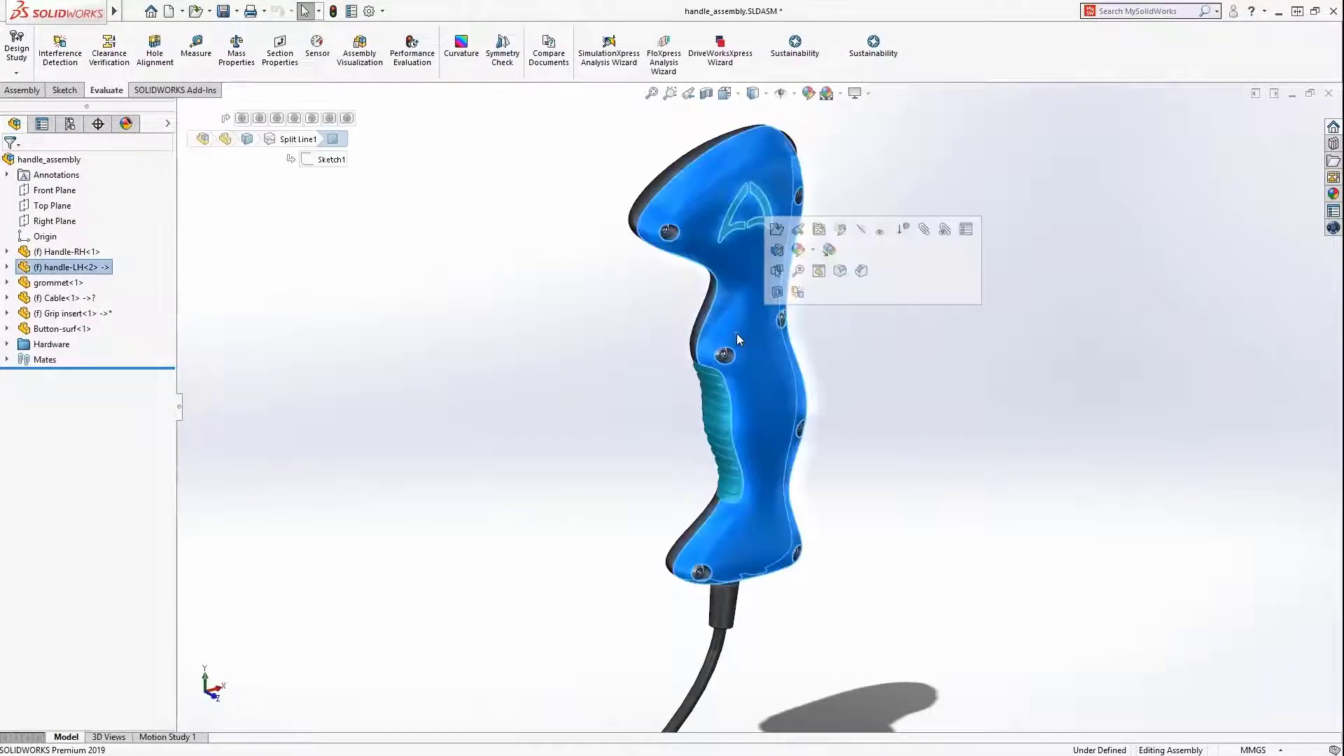
pyautogui.click(861, 229)
pyautogui.moveTo(732, 119); pyautogui.dragTo(804, 207)
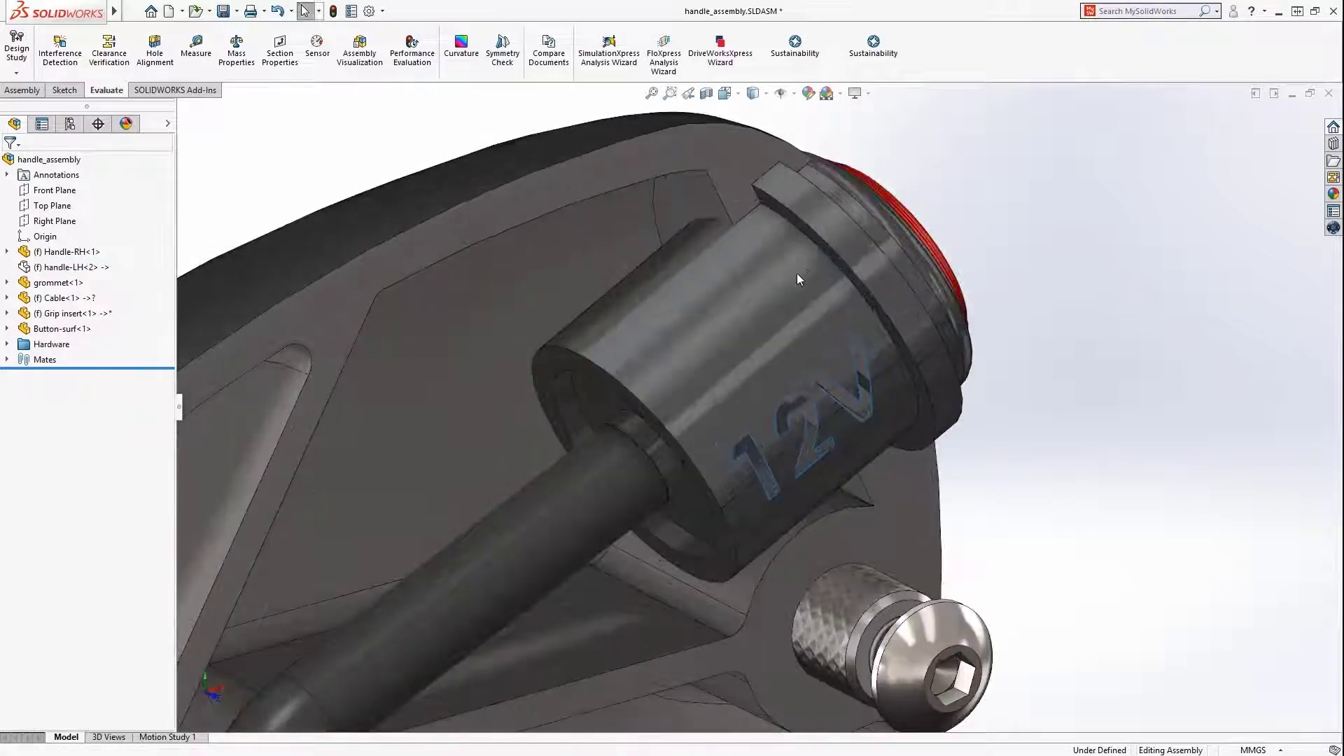
# Step: Isolate the Button-surf part and select it for editing
pyautogui.rightClick(796, 274)
pyautogui.click(850, 389)
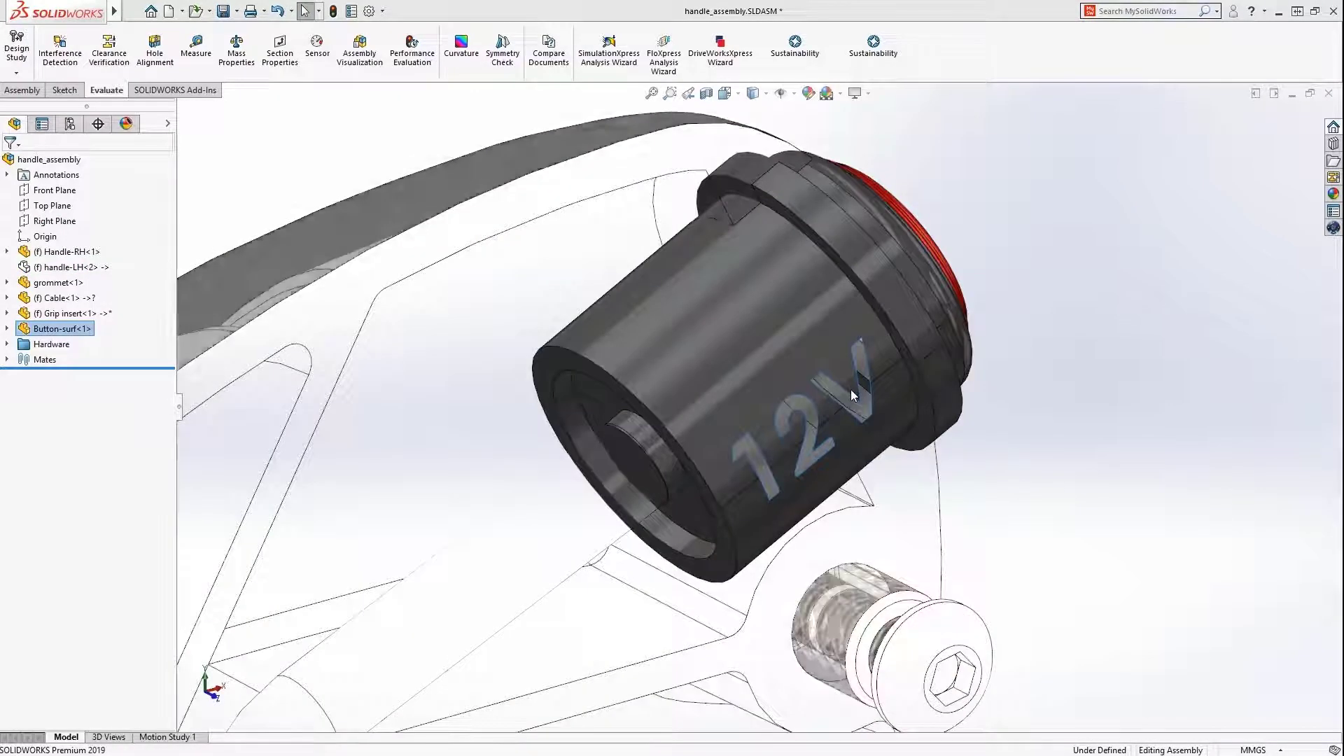
pyautogui.click(854, 307)
# Step: Edit the button part in place and delete the 1, 2, V and lightning-bolt holes
pyautogui.click(931, 234)
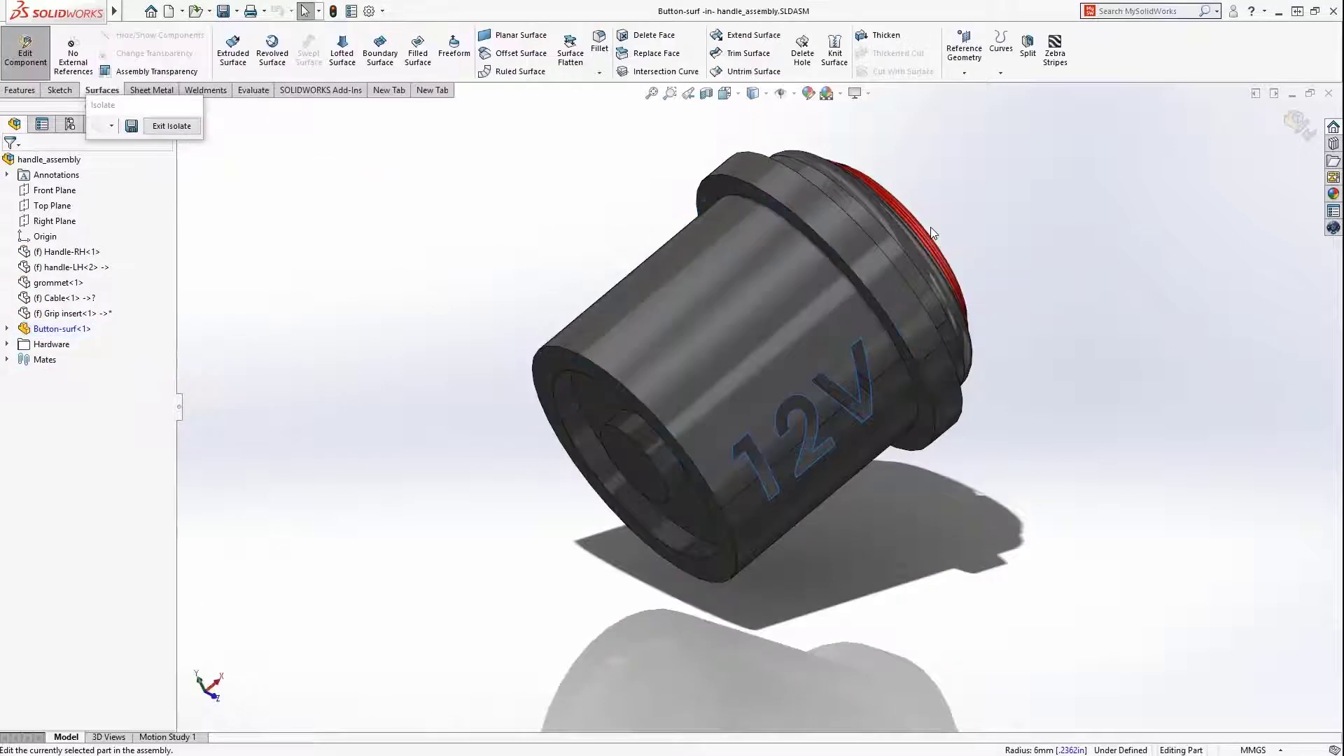
pyautogui.moveTo(871, 279); pyautogui.dragTo(770, 249, button='middle')
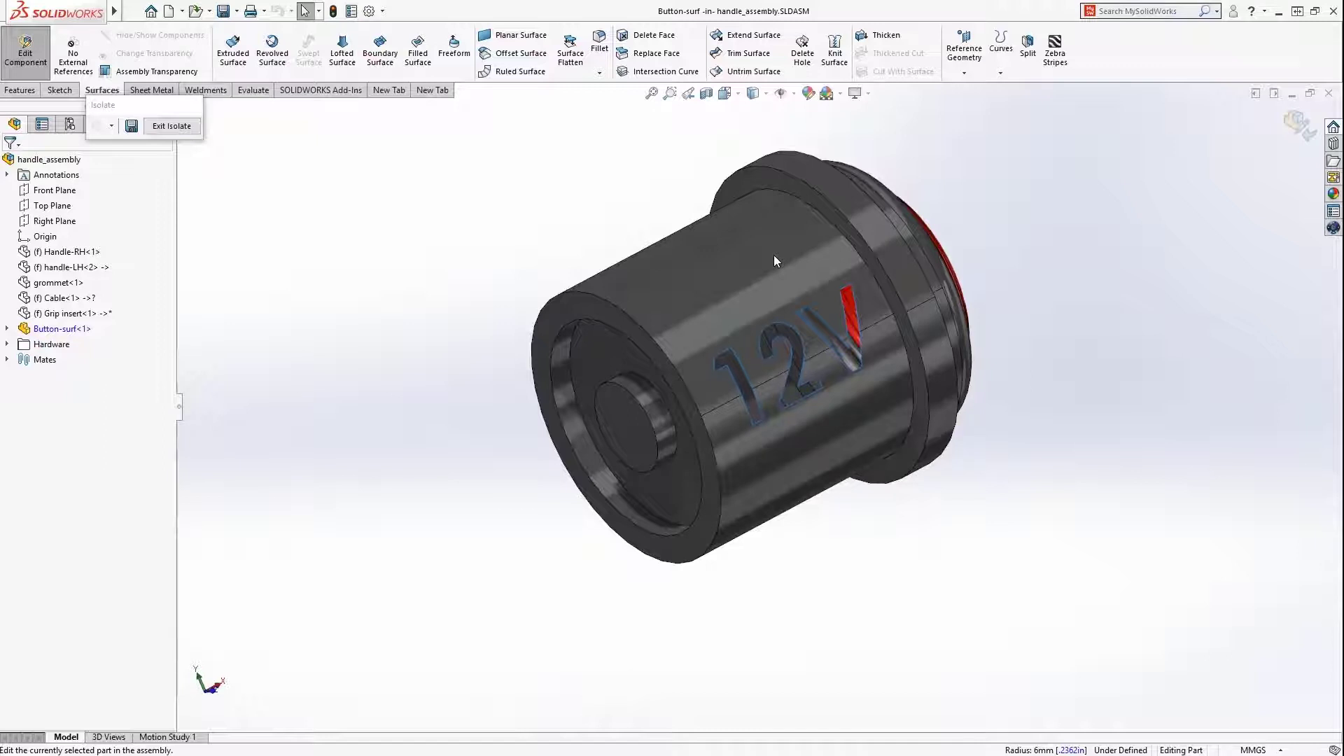
pyautogui.click(794, 65)
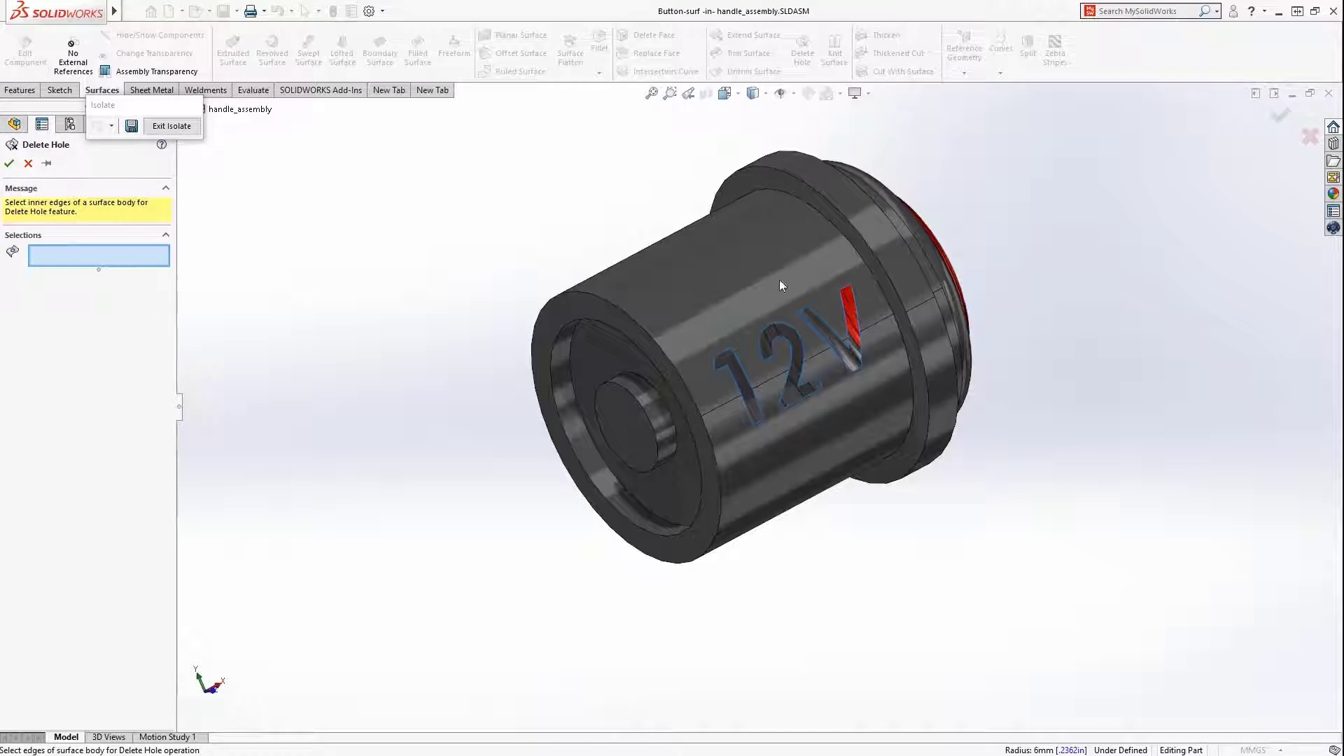
pyautogui.click(755, 341)
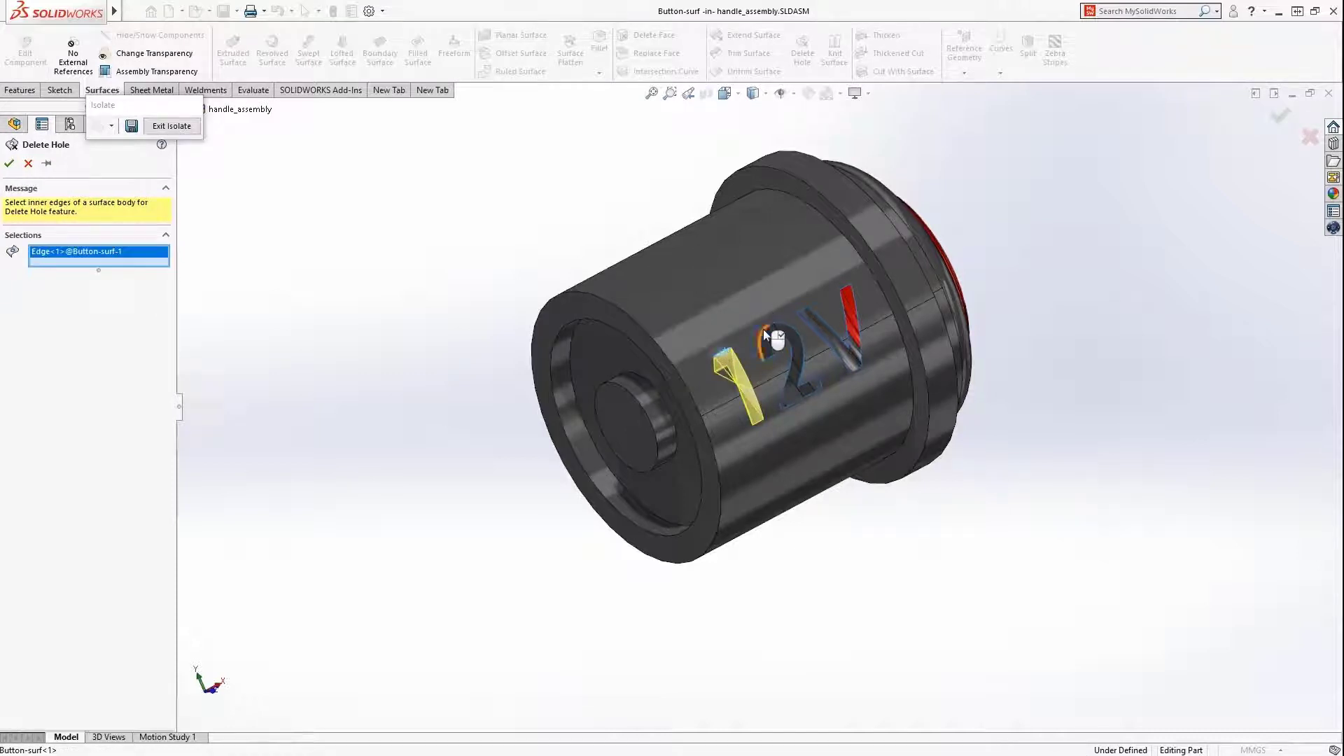
pyautogui.click(764, 333)
pyautogui.click(802, 314)
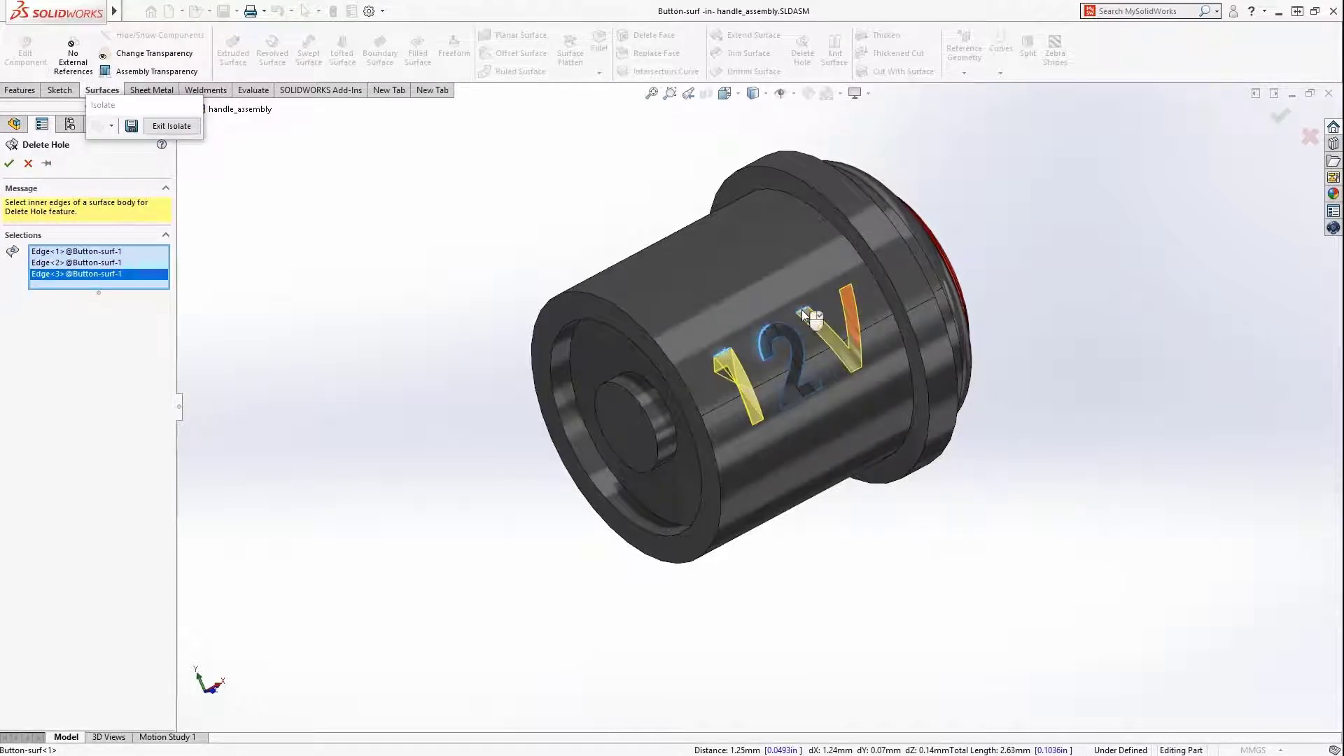
pyautogui.moveTo(804, 316); pyautogui.dragTo(867, 312, button='middle')
pyautogui.click(889, 305)
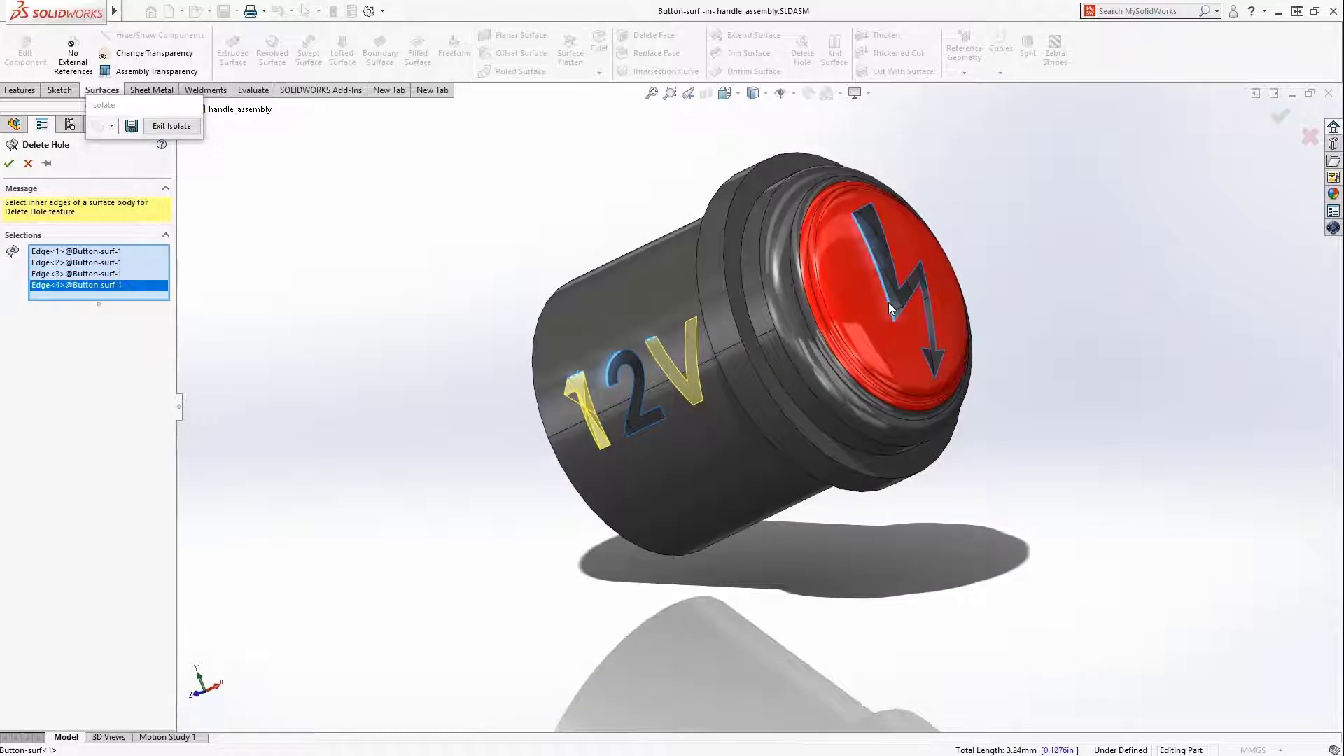
pyautogui.press('Return')
pyautogui.moveTo(888, 302); pyautogui.dragTo(583, 272, button='middle')
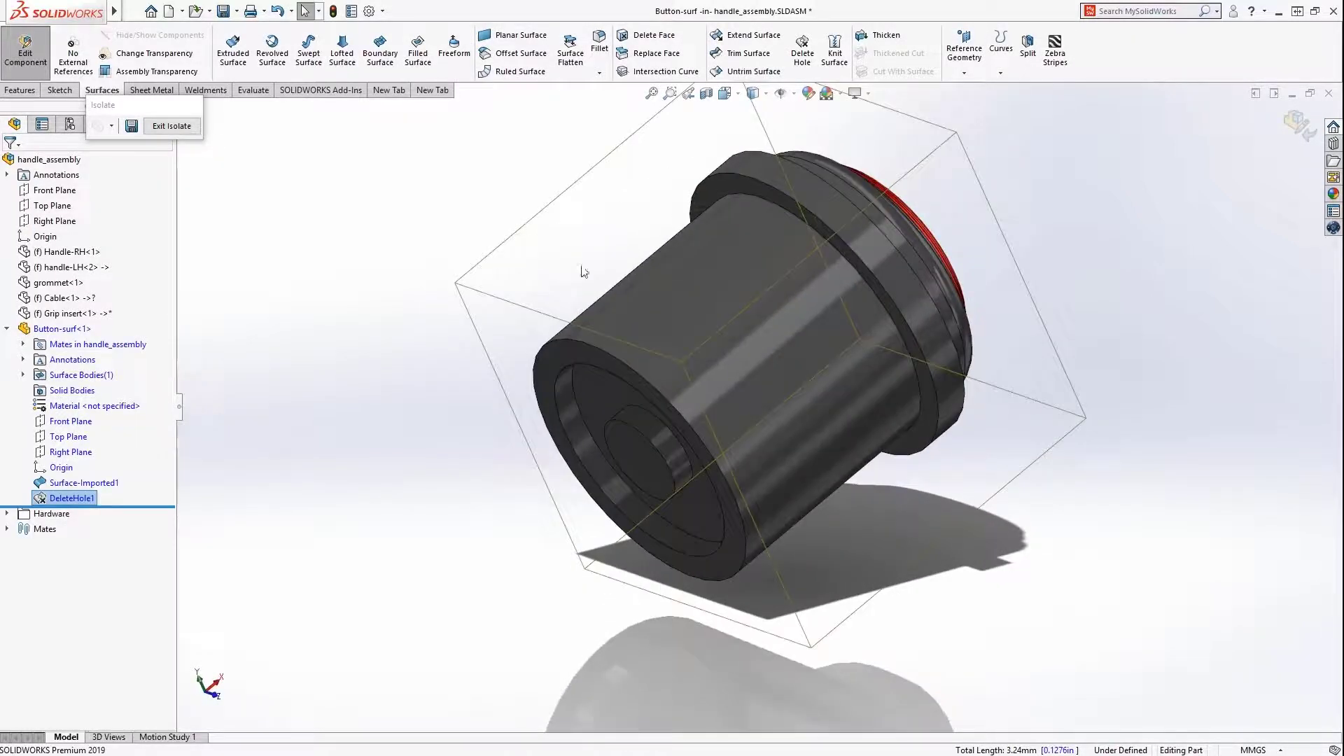
pyautogui.click(1298, 124)
# Step: Select Handle-RH with the Cable and calculate their interference, finding 0.66mm^3
pyautogui.scroll(3, 510, 379)
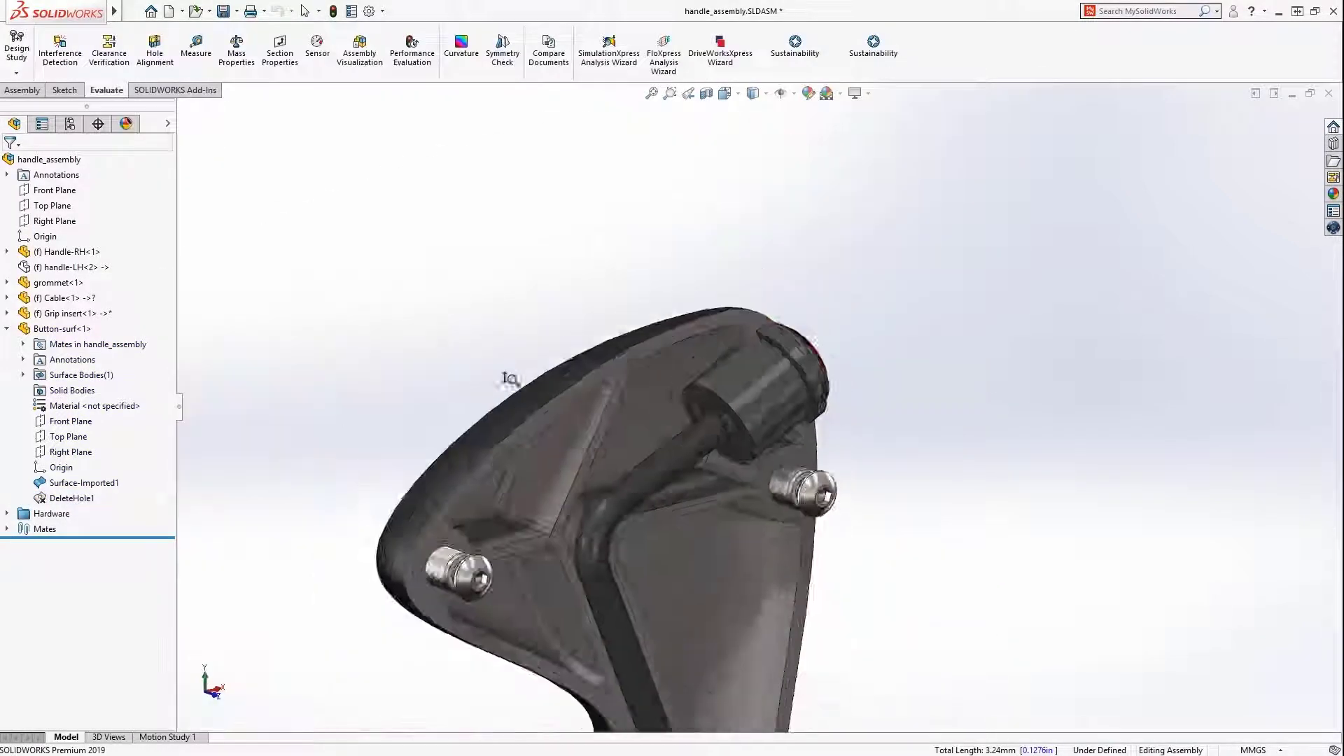
pyautogui.scroll(3, 510, 379)
pyautogui.moveTo(510, 379); pyautogui.dragTo(568, 591, button='middle')
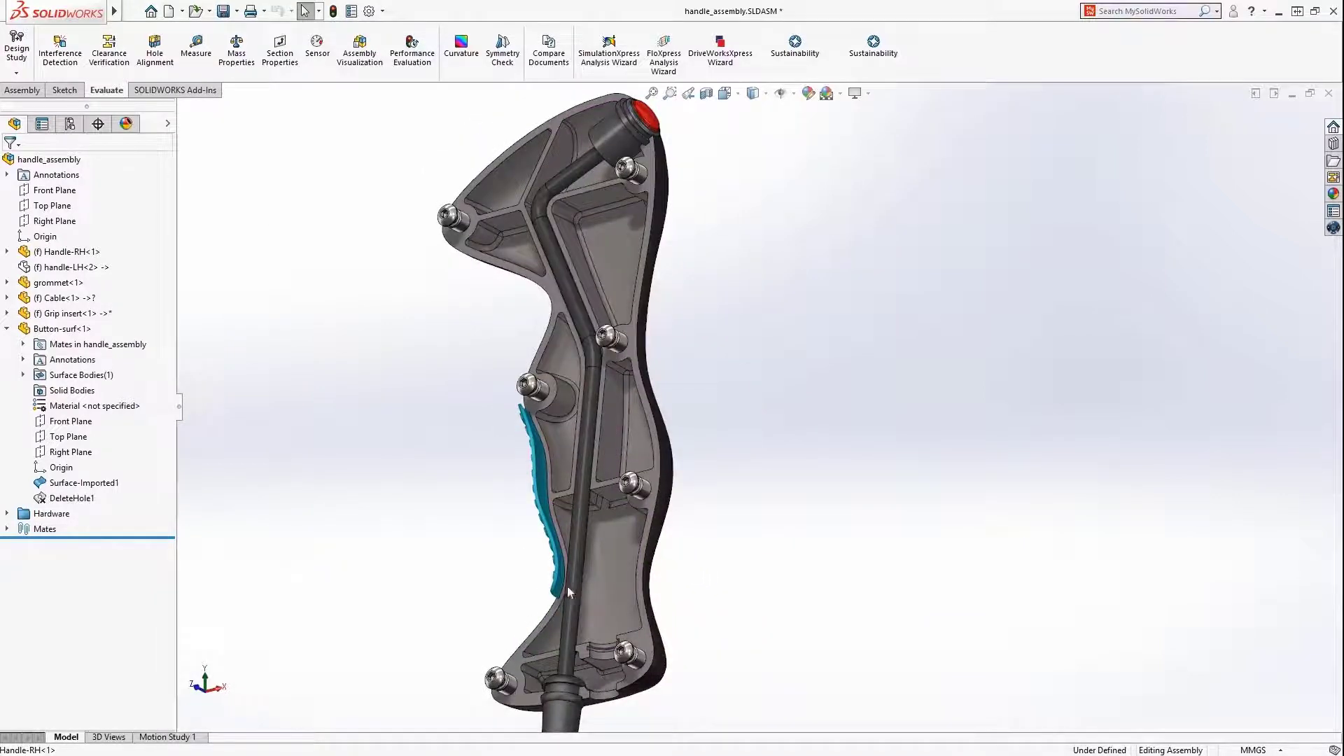
pyautogui.scroll(-5, 568, 591)
pyautogui.keyDown('ctrl'); pyautogui.click(619, 600); pyautogui.keyUp('ctrl')
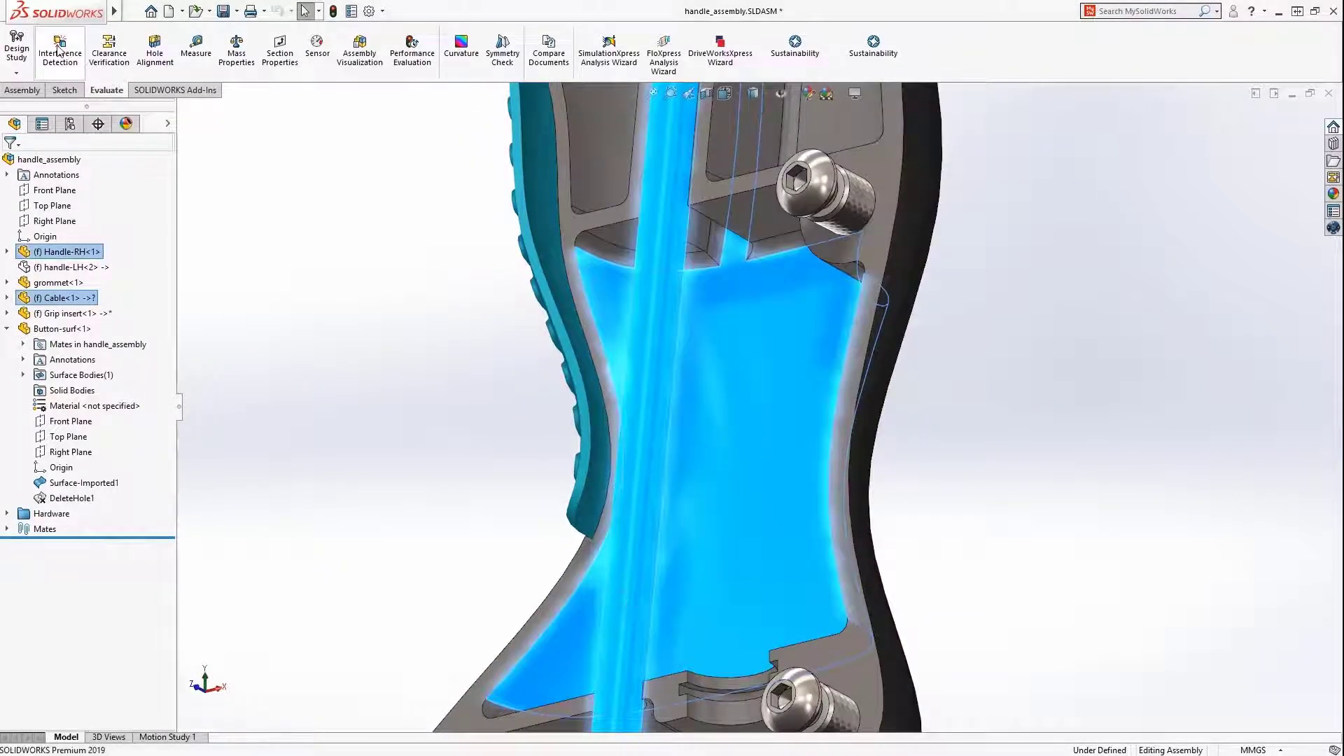
pyautogui.click(60, 50)
pyautogui.click(77, 253)
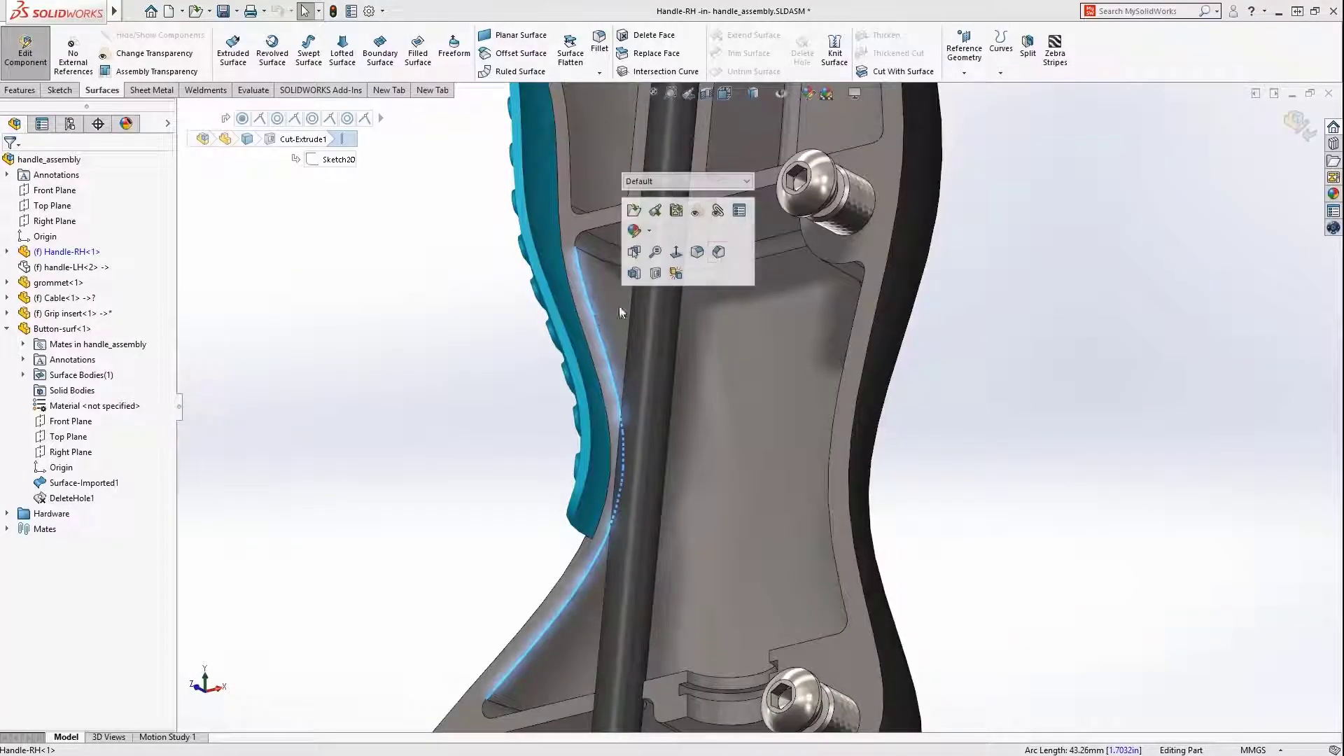
# Step: Start an Offset Face chamfer on the handle edge, limited to its middle stretch with Distance Offset
pyautogui.press('c')
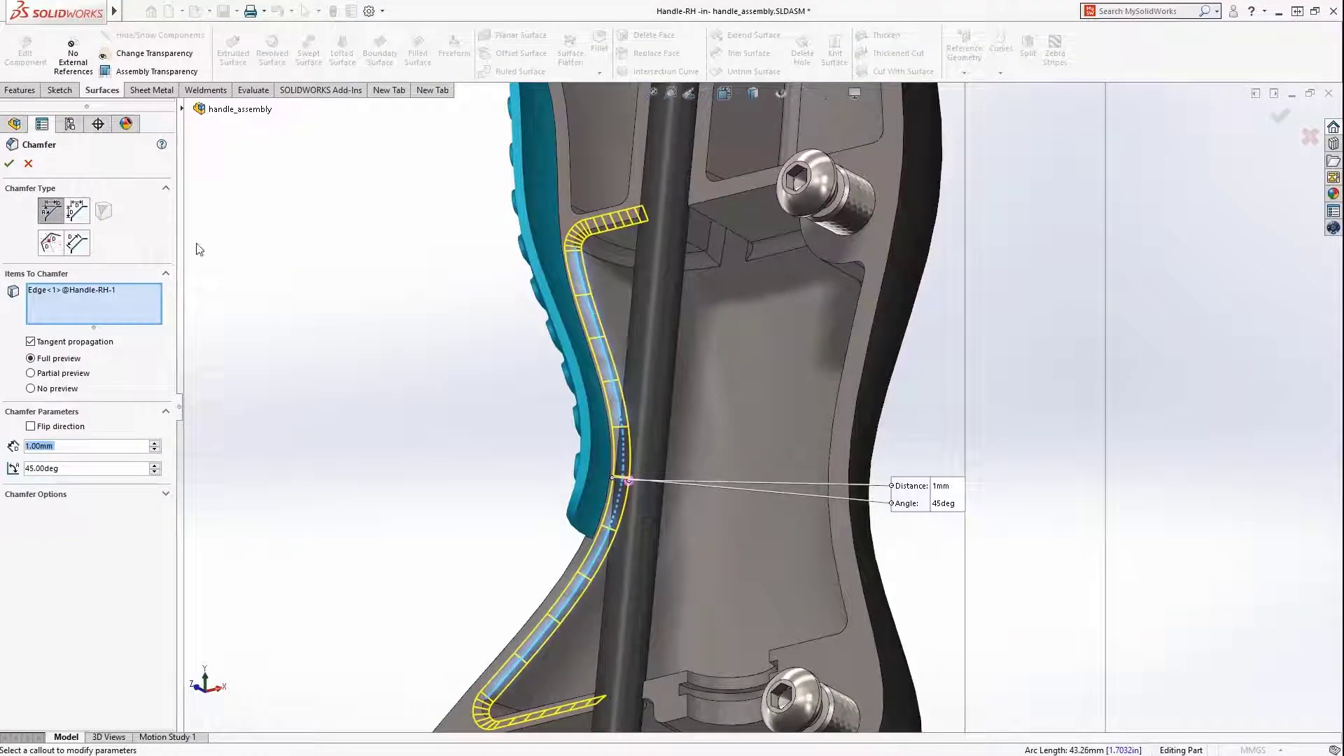
pyautogui.click(50, 244)
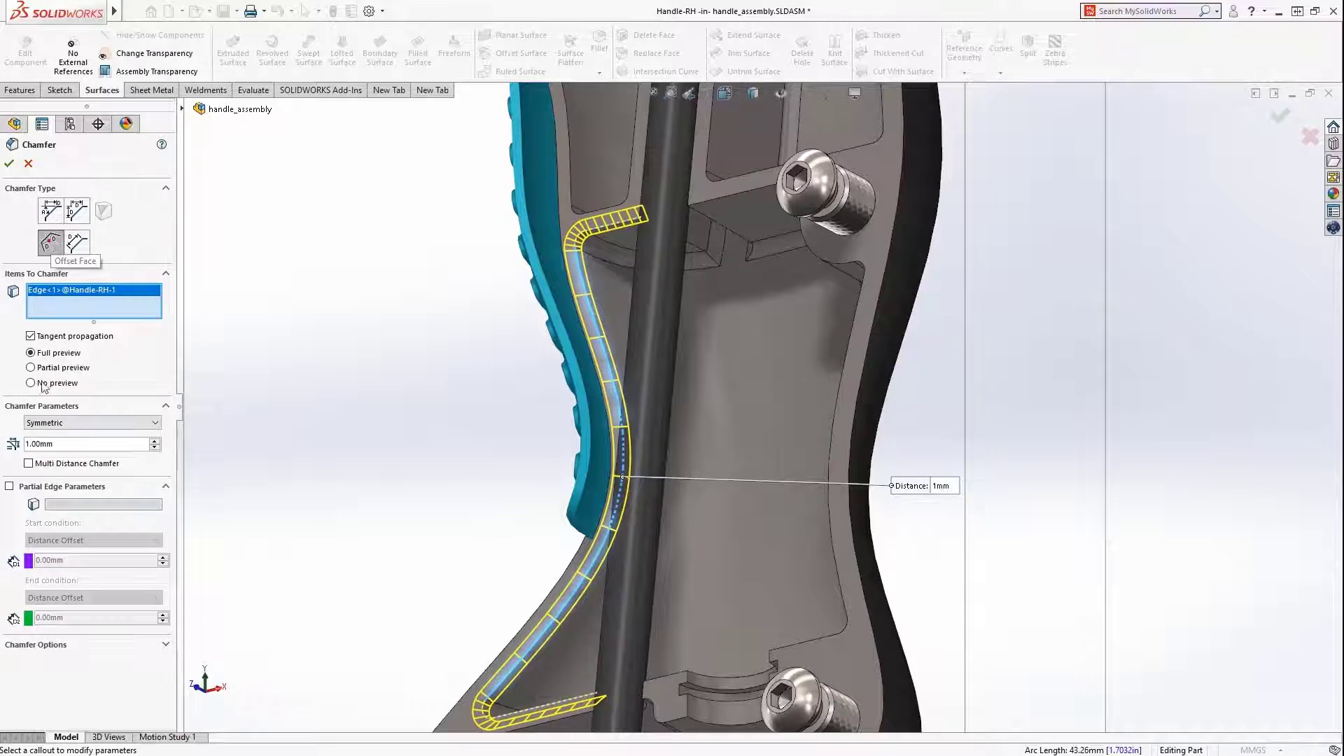
pyautogui.click(10, 486)
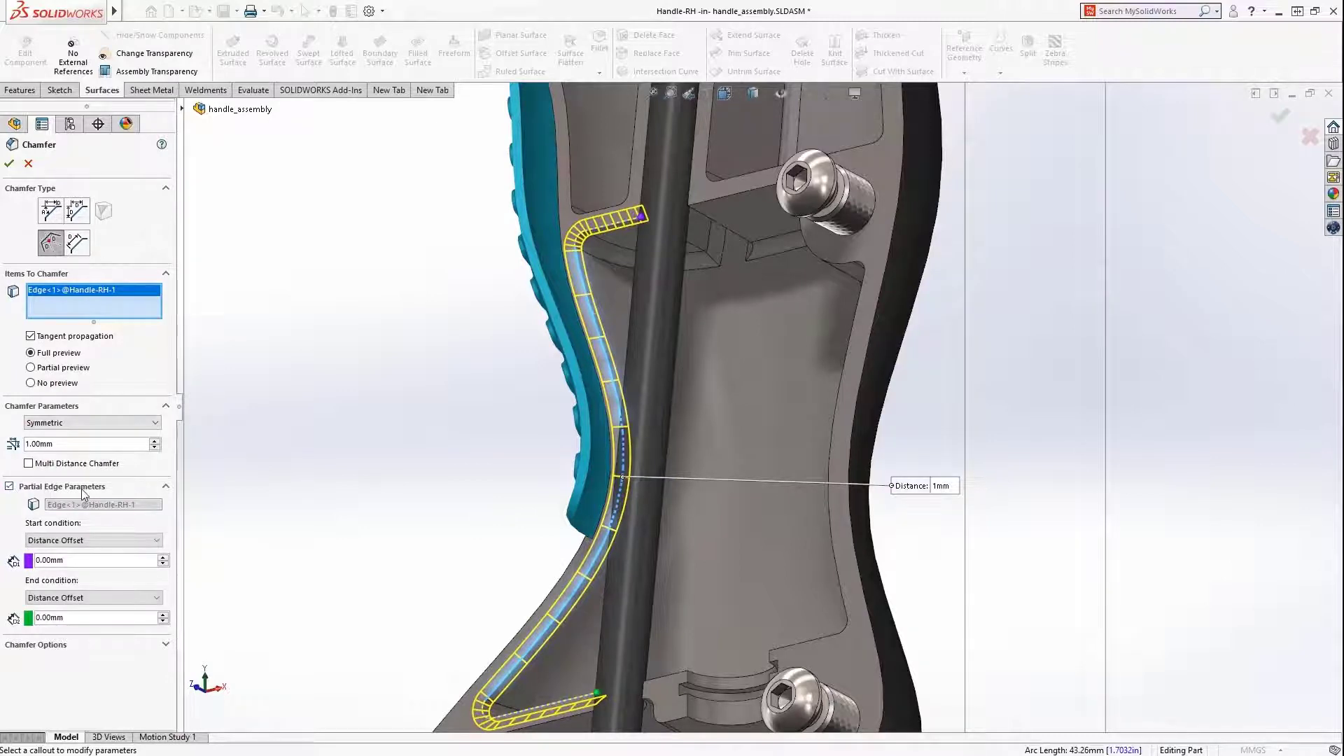
pyautogui.click(94, 541)
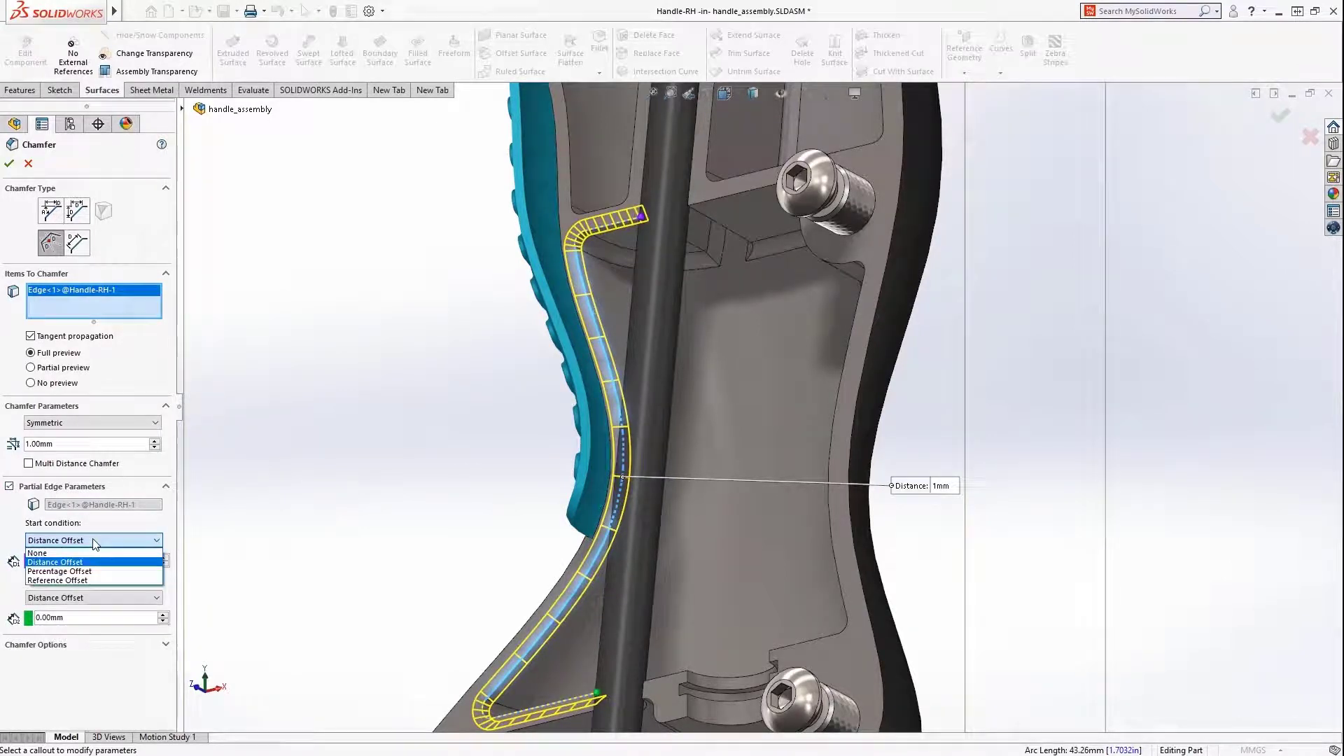
pyautogui.click(96, 544)
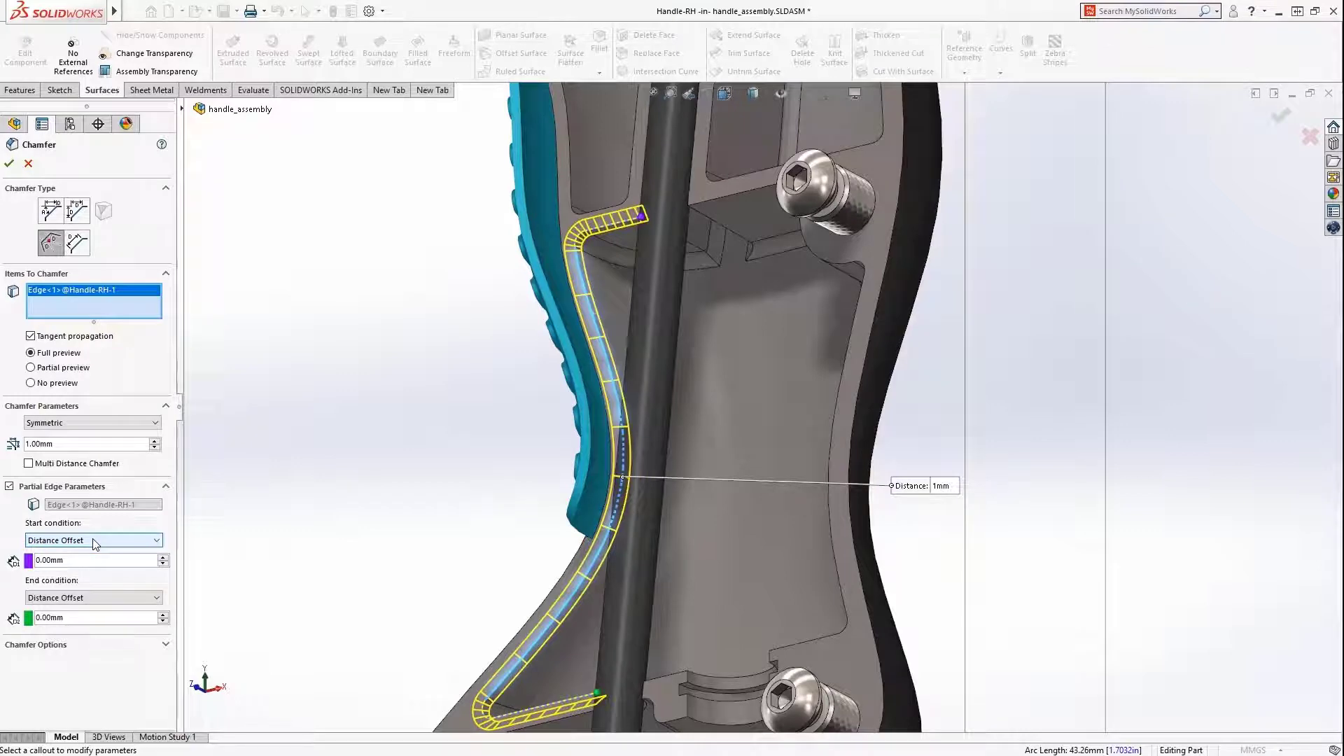
pyautogui.moveTo(641, 217); pyautogui.dragTo(611, 378)
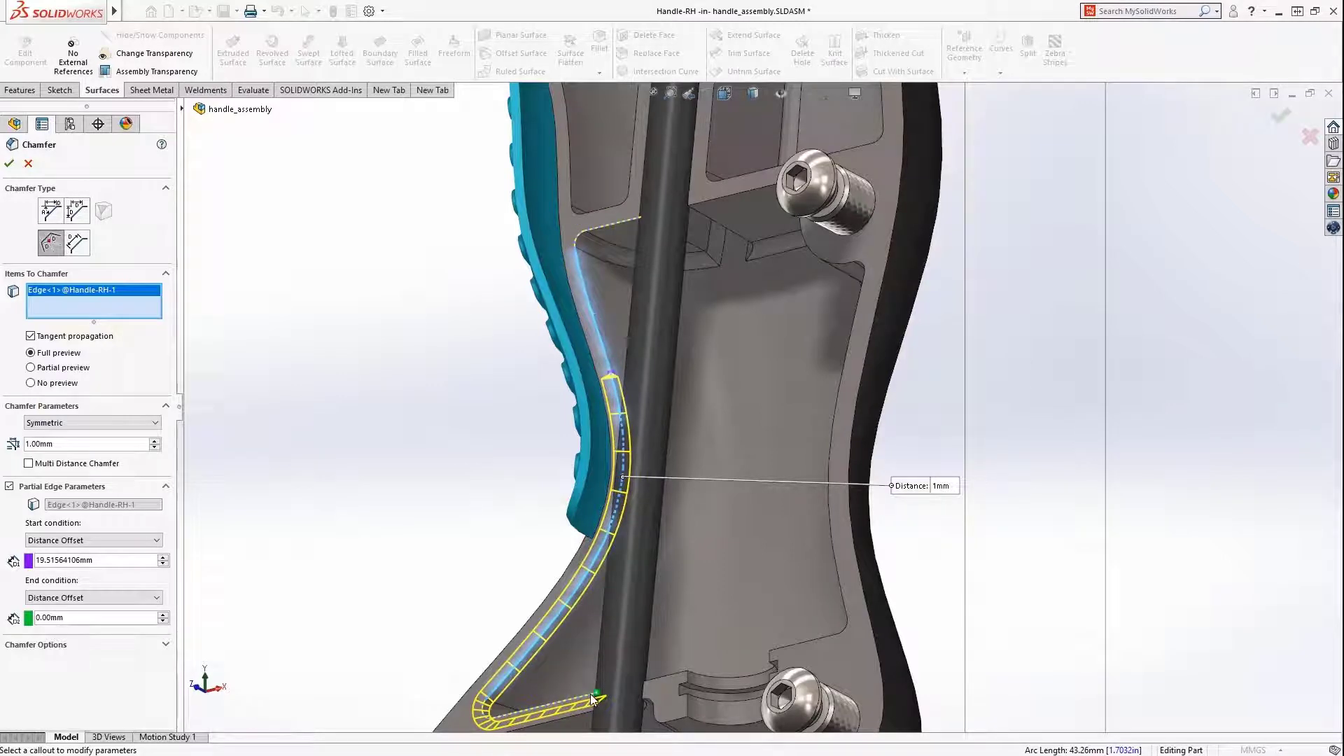
pyautogui.moveTo(499, 711); pyautogui.dragTo(581, 573)
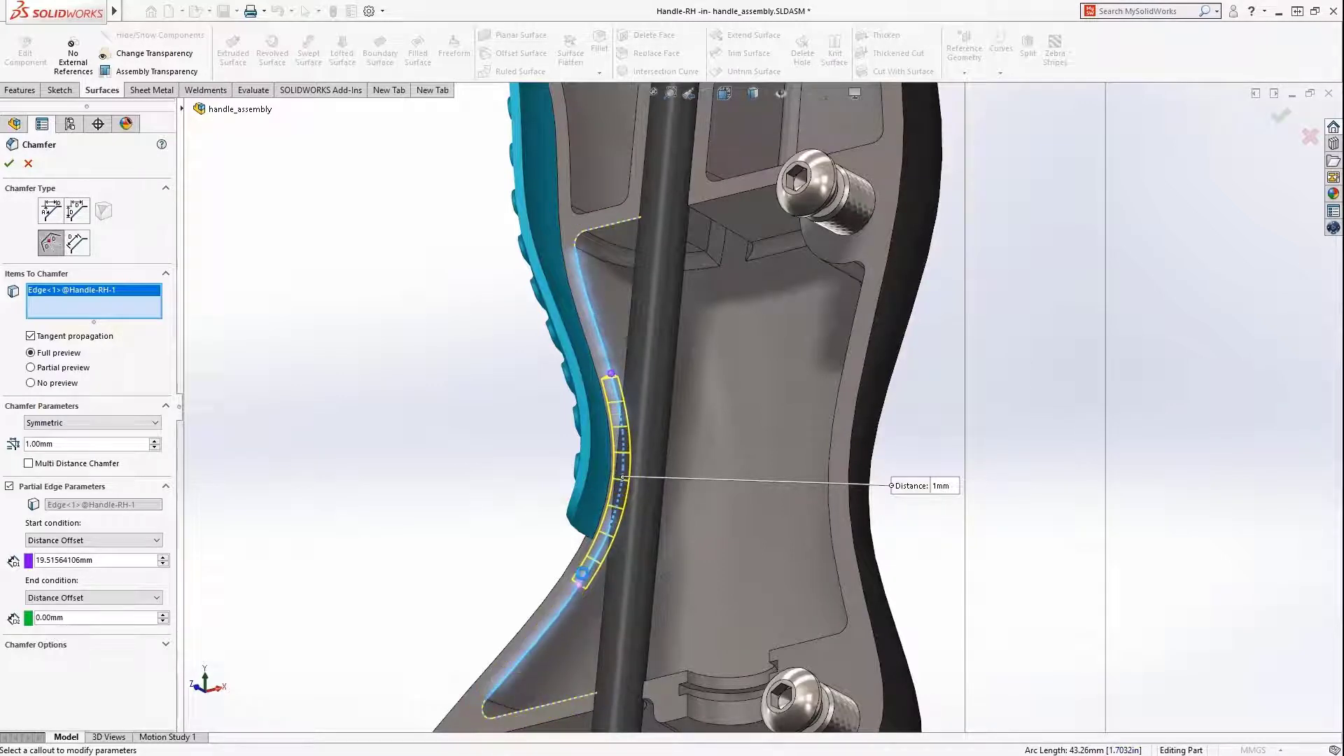
# Step: Make the partial chamfer asymmetric with a 2mm first distance and accept it
pyautogui.click(103, 431)
pyautogui.click(93, 446)
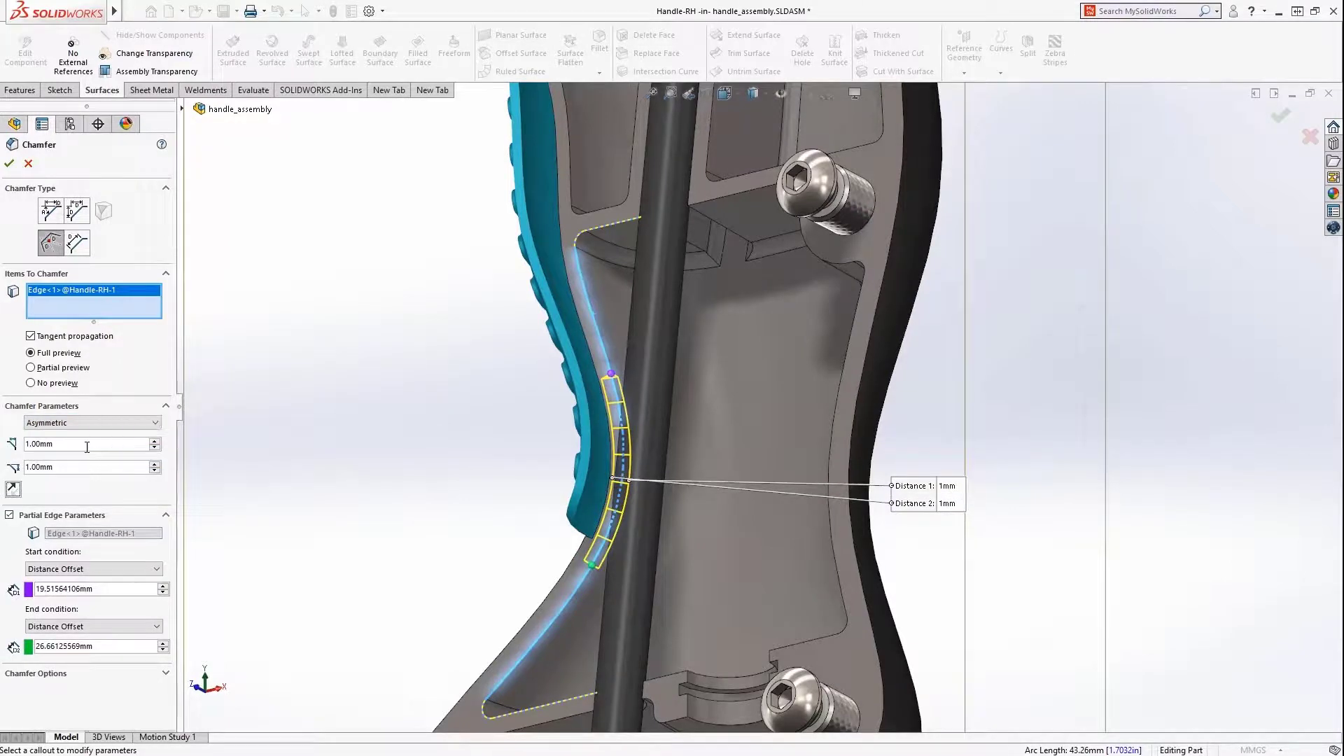
pyautogui.write('2')
pyautogui.press('Return')
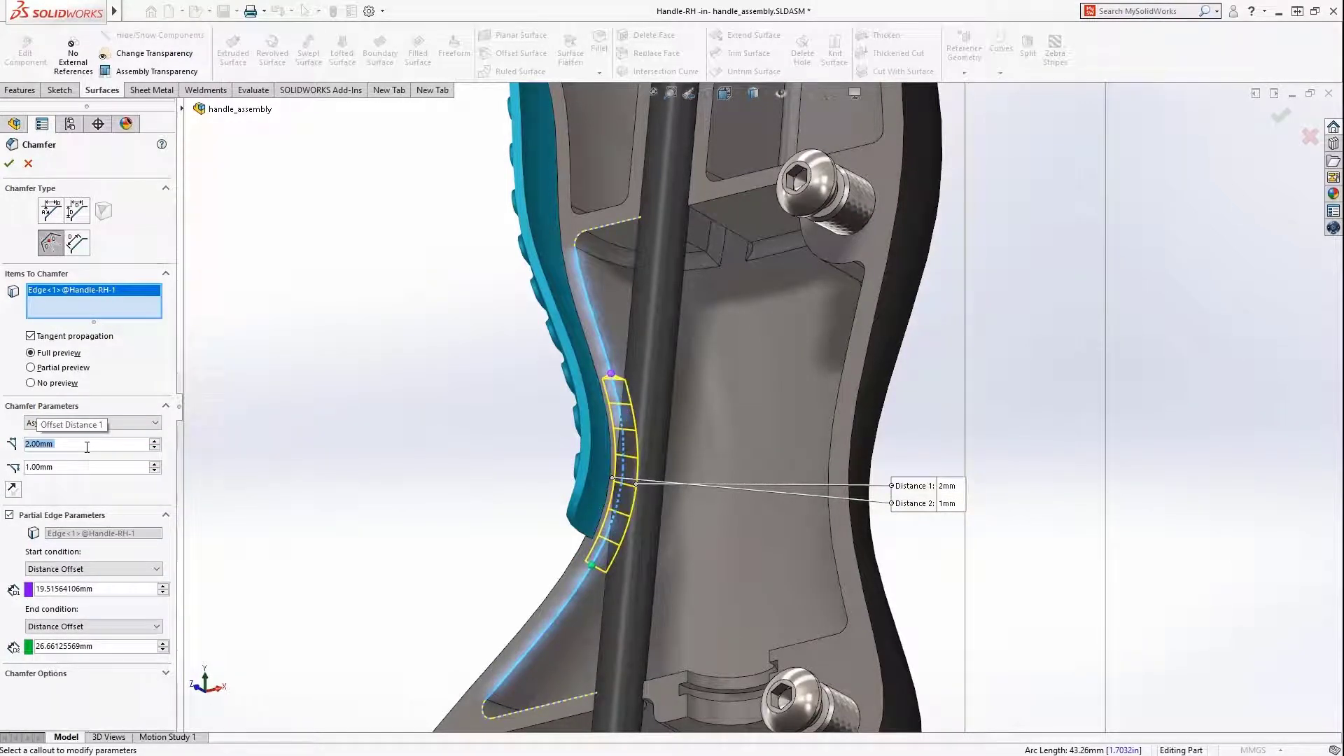
pyautogui.click(9, 164)
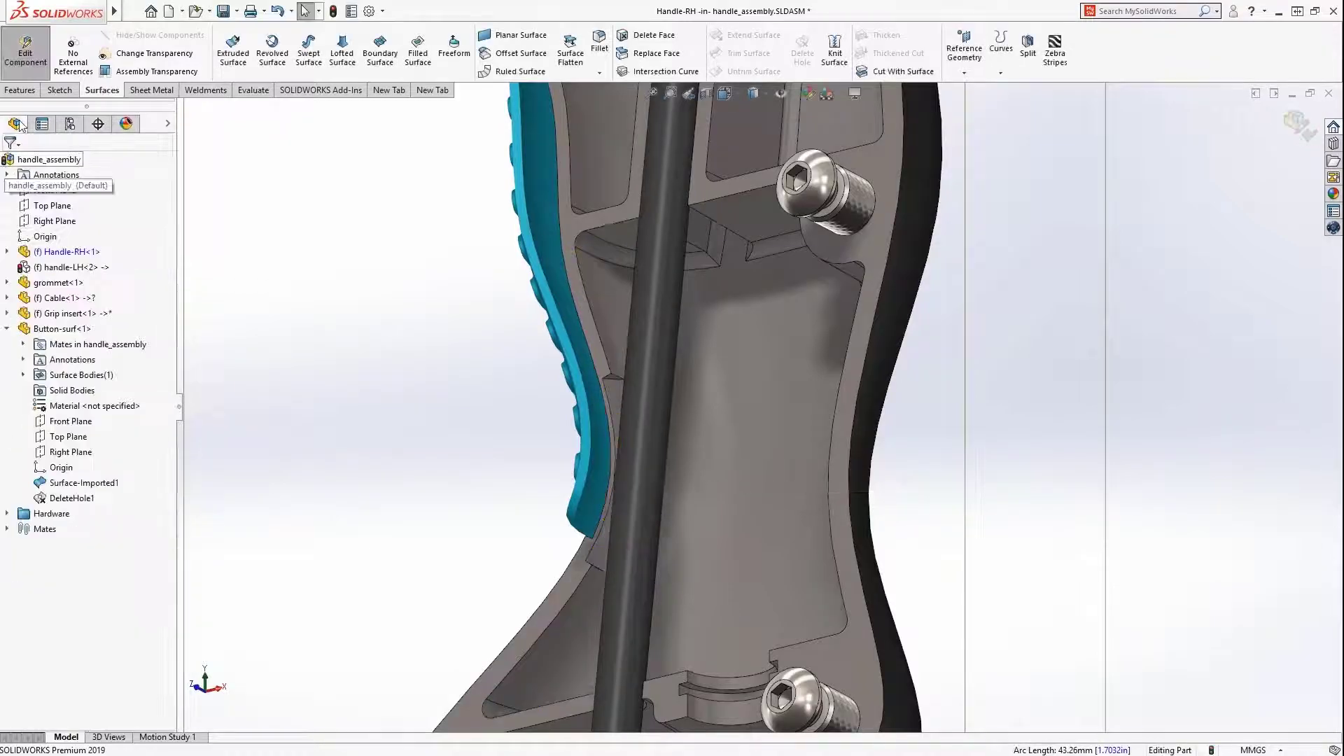